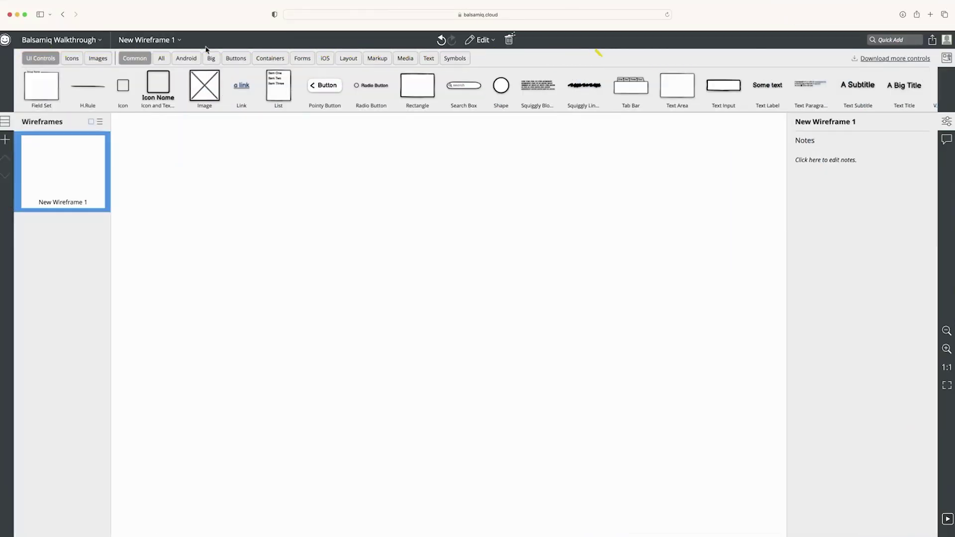
- Open the Balsamiq Walkthrough project menu from the title dropdown
click(69, 40)
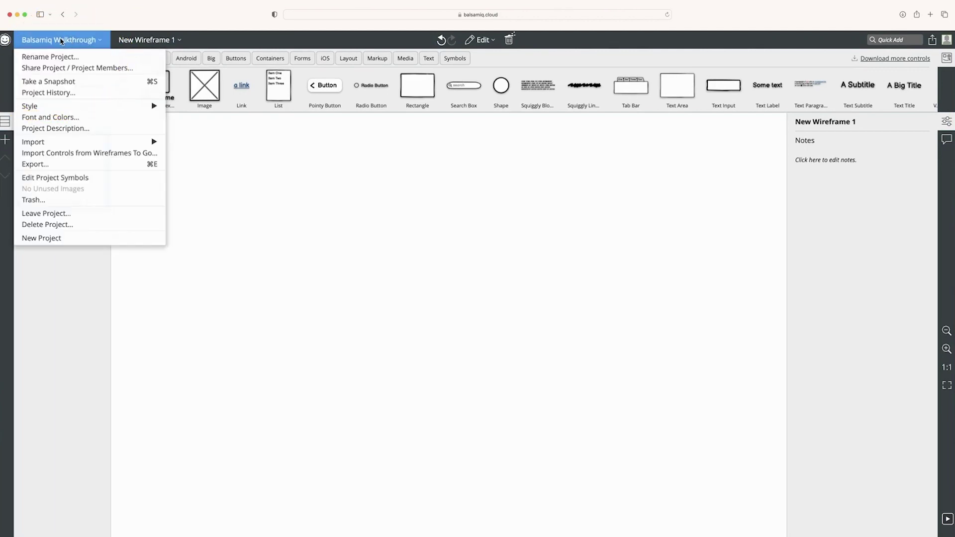
- Start renaming the project, cancel it, and reopen the project menu
click(59, 56)
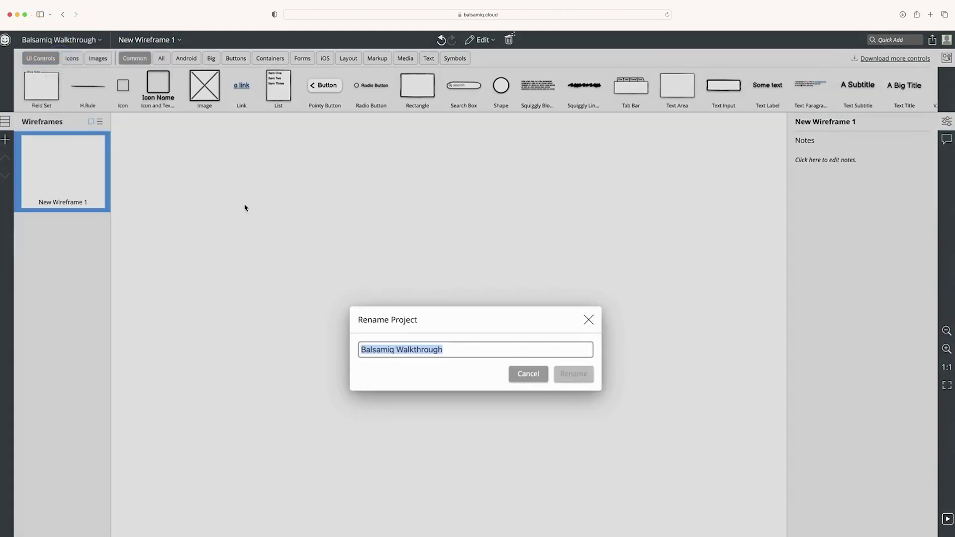
click(525, 377)
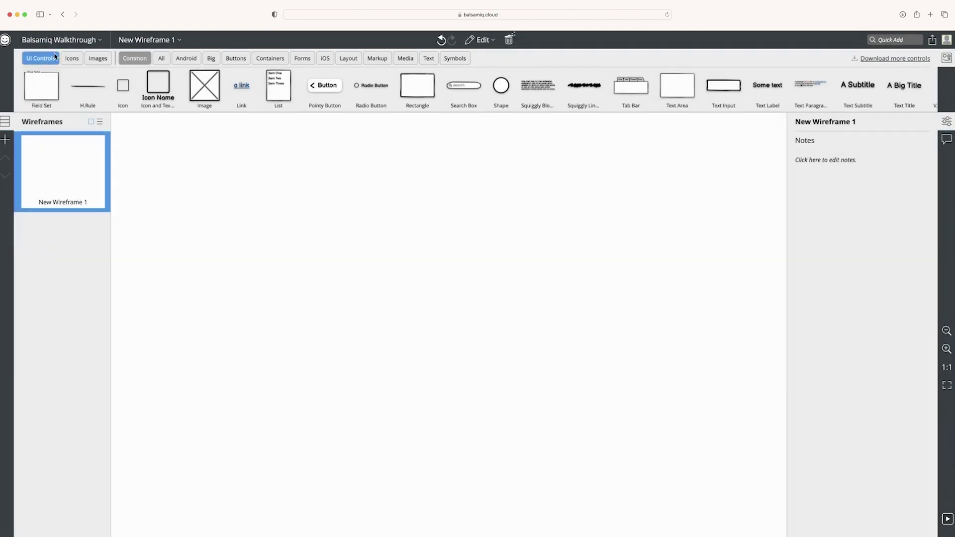
click(69, 39)
- Review the project menu's Style, Font and Colors, and Import entries, then open the New Wireframe 1 menu
mouse_move(67, 106)
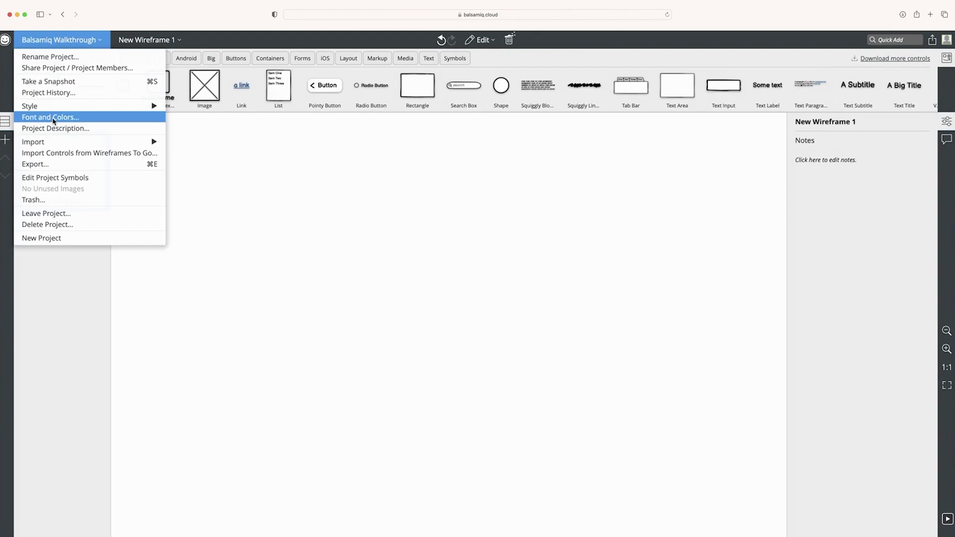
mouse_move(52, 141)
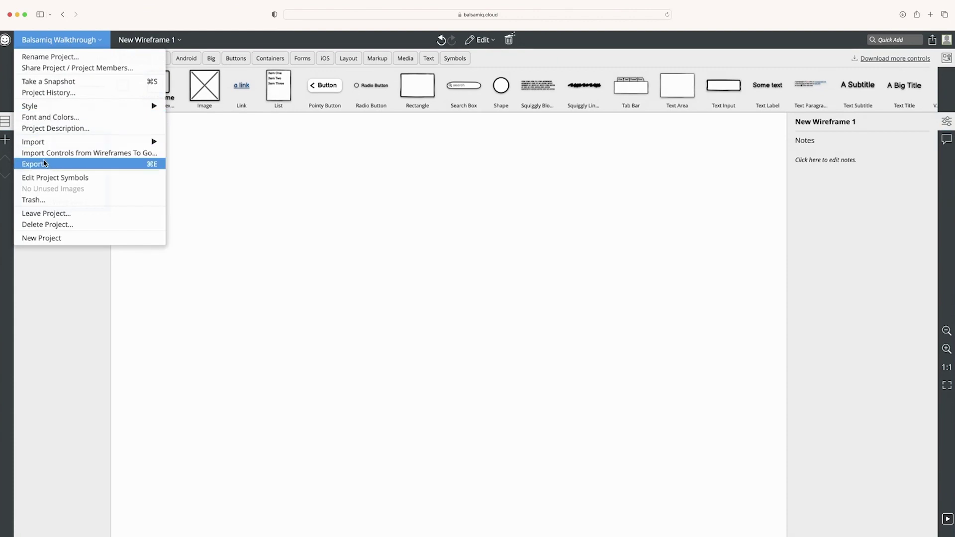
click(254, 206)
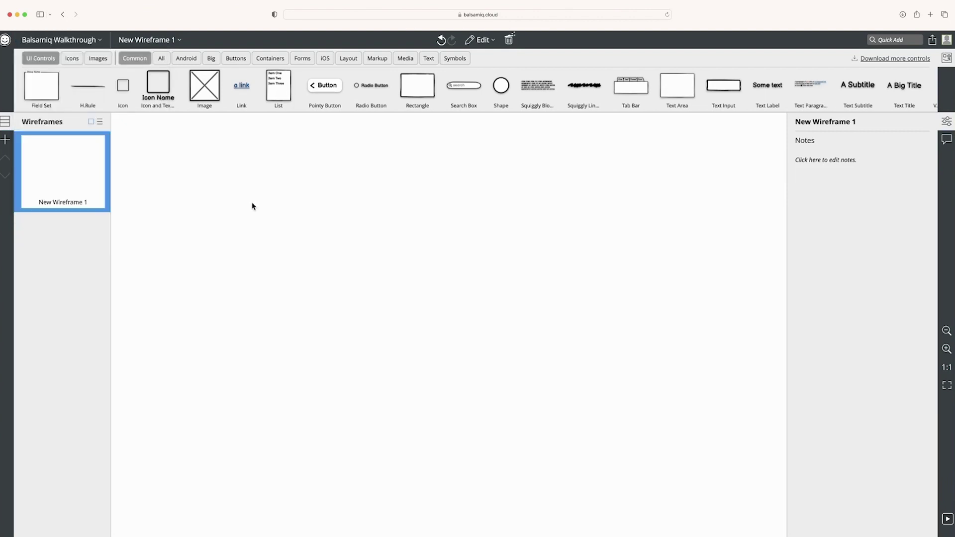
click(149, 40)
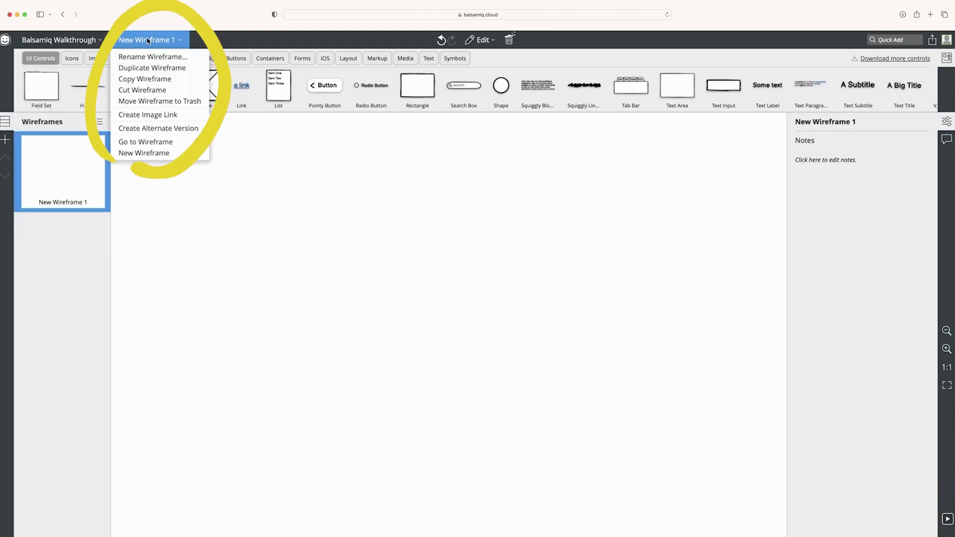
- Look over the wireframe and Edit menus without changing anything, then select the trash icon
mouse_move(149, 143)
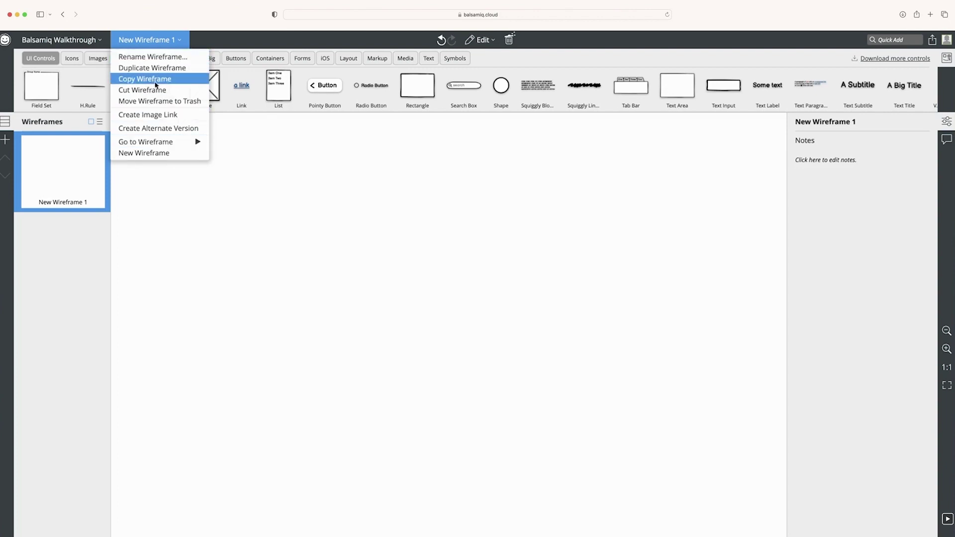
click(148, 164)
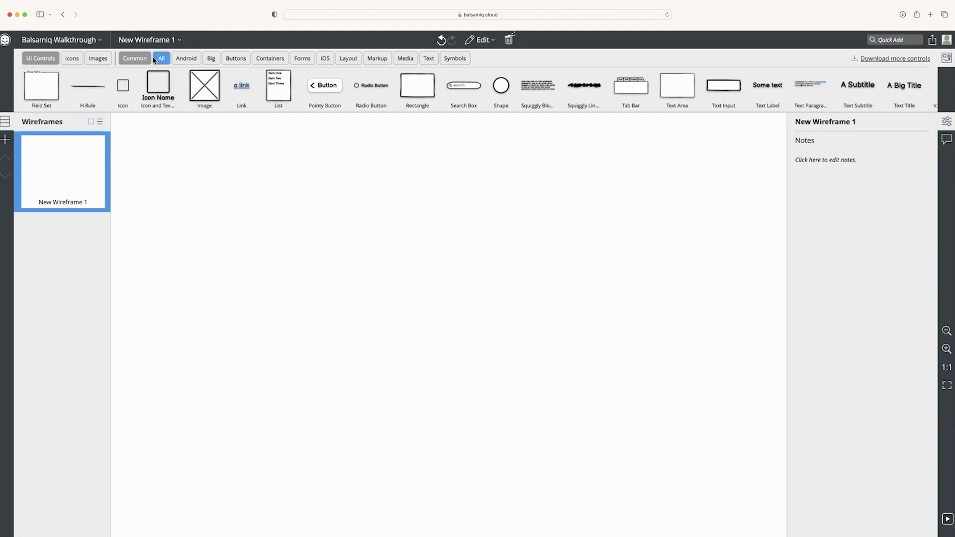
click(479, 40)
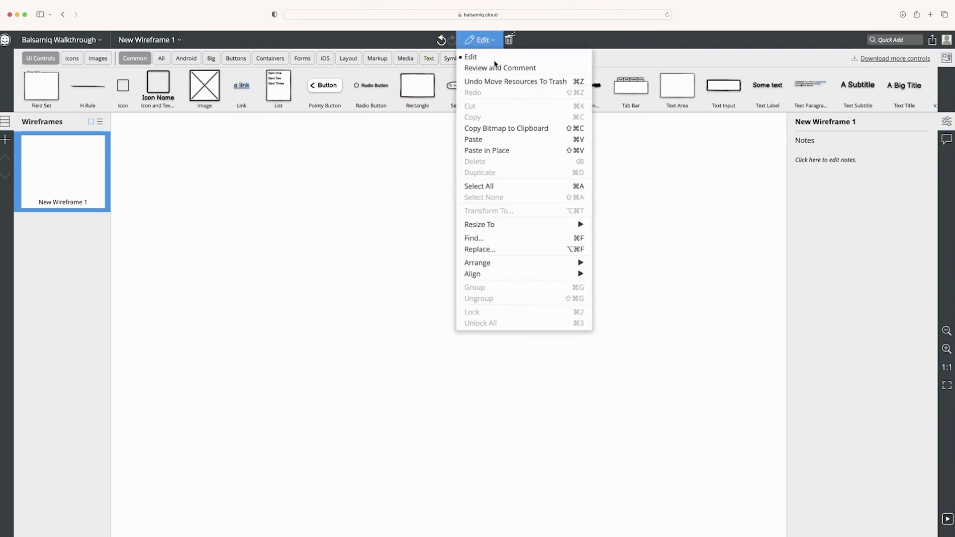
click(471, 57)
click(511, 40)
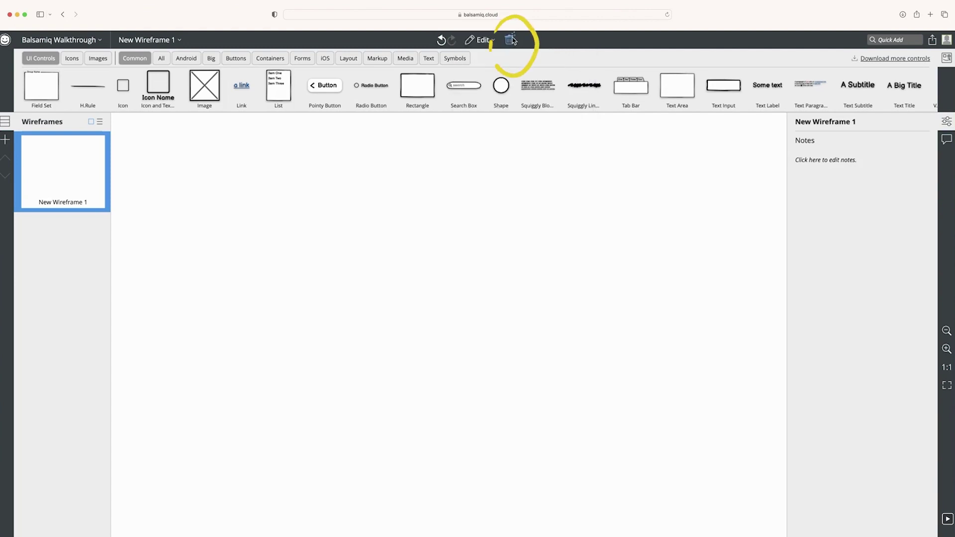
- Focus and leave Quick Add, then open the account menu
click(900, 39)
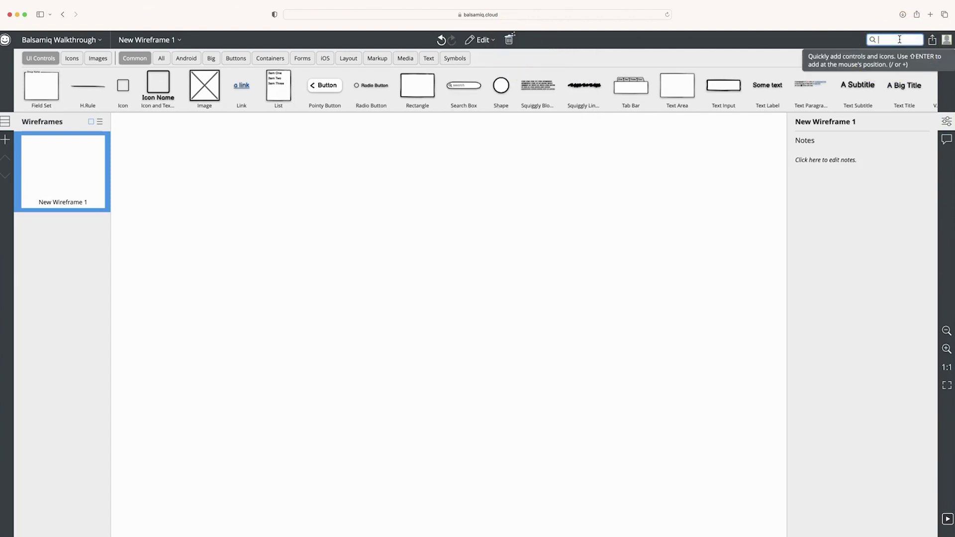
click(921, 40)
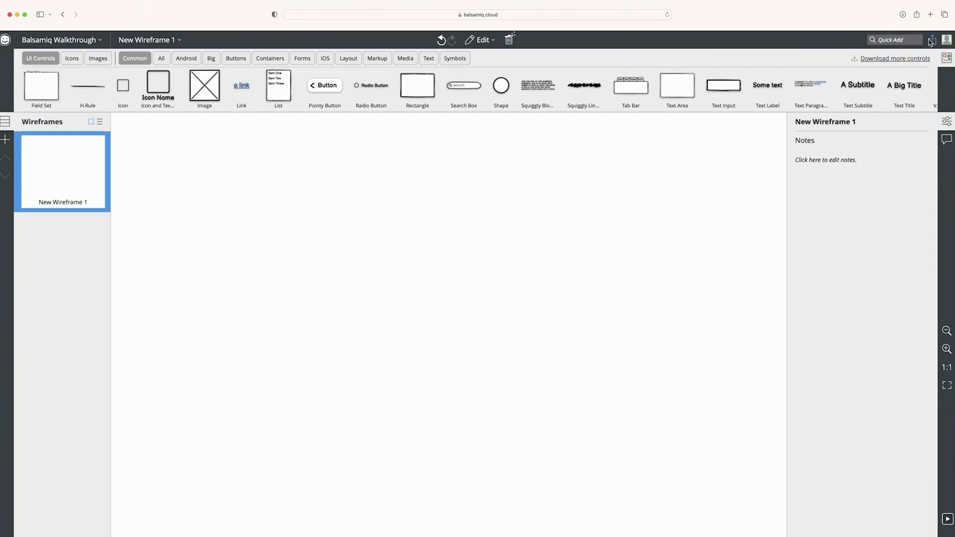
click(947, 40)
click(161, 58)
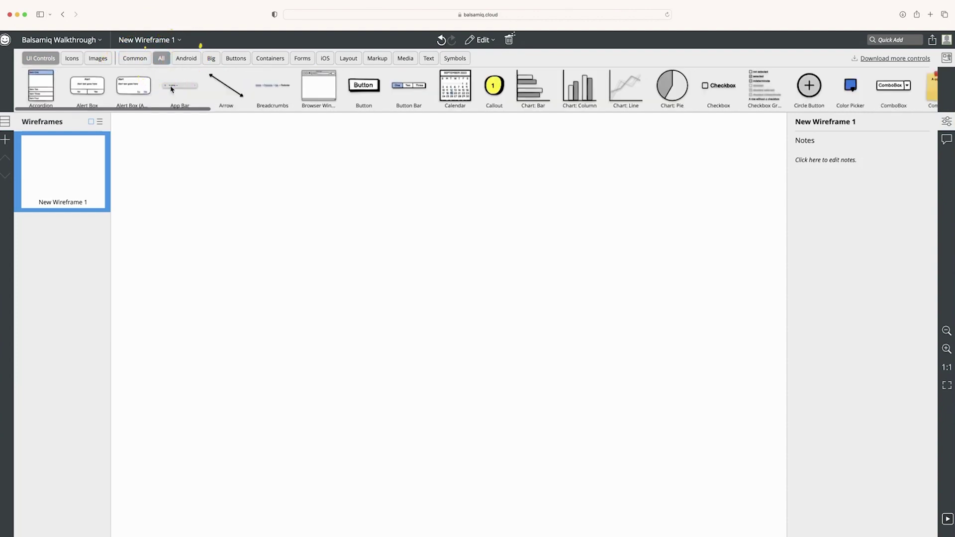
click(188, 60)
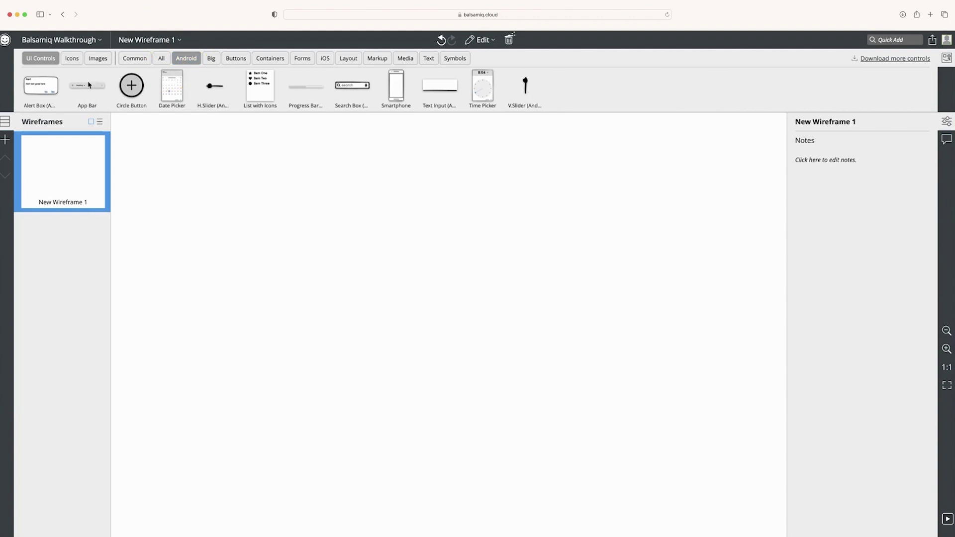
click(236, 58)
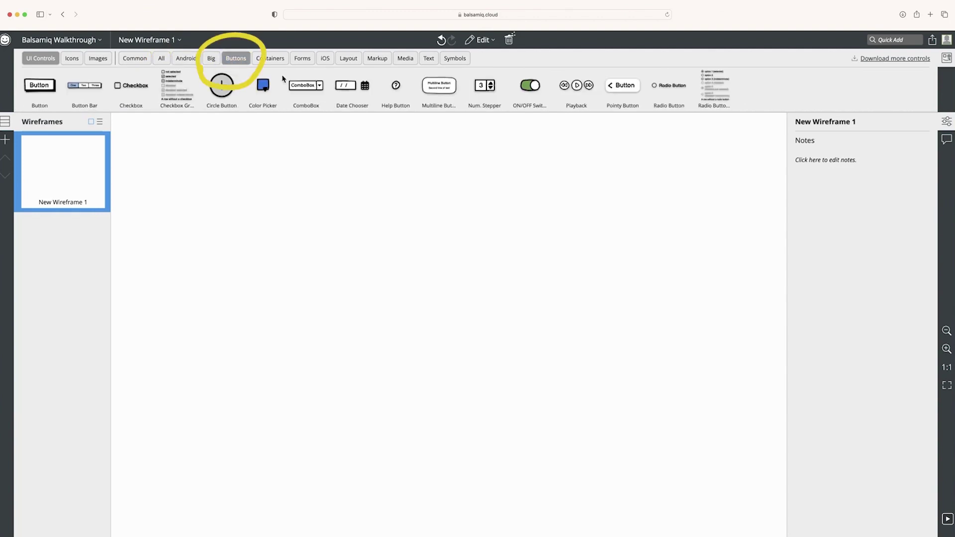
click(302, 58)
click(321, 59)
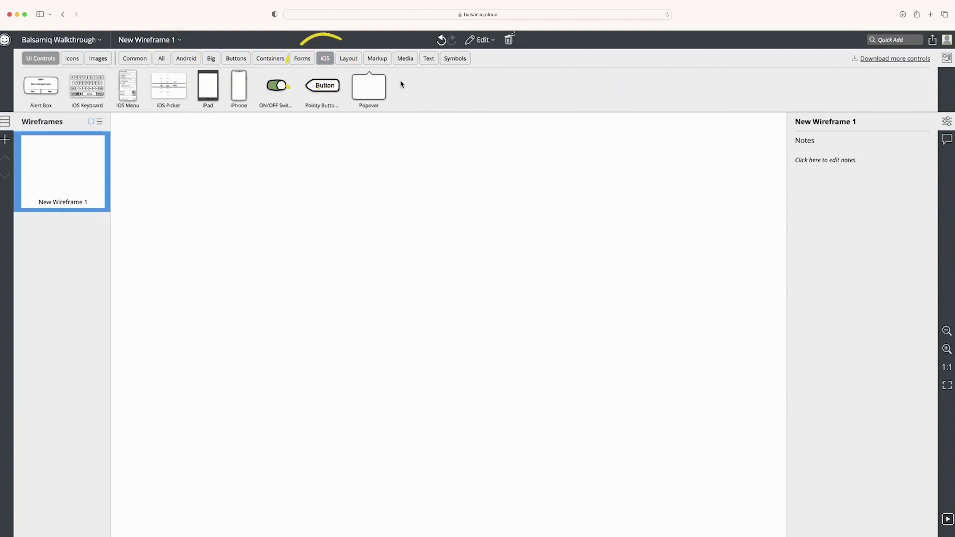
click(135, 59)
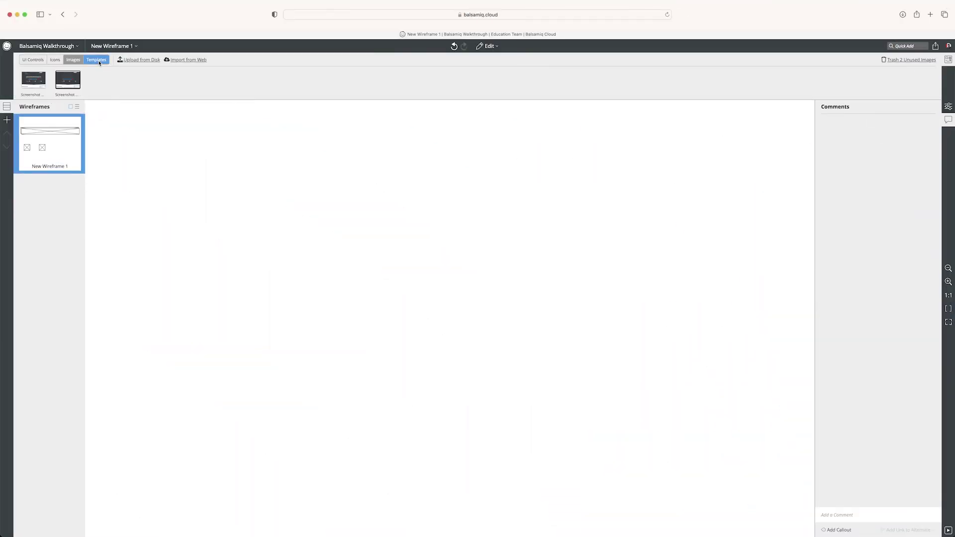
- Browse the templates and open the Exercise Tracking Mobile App template
click(98, 61)
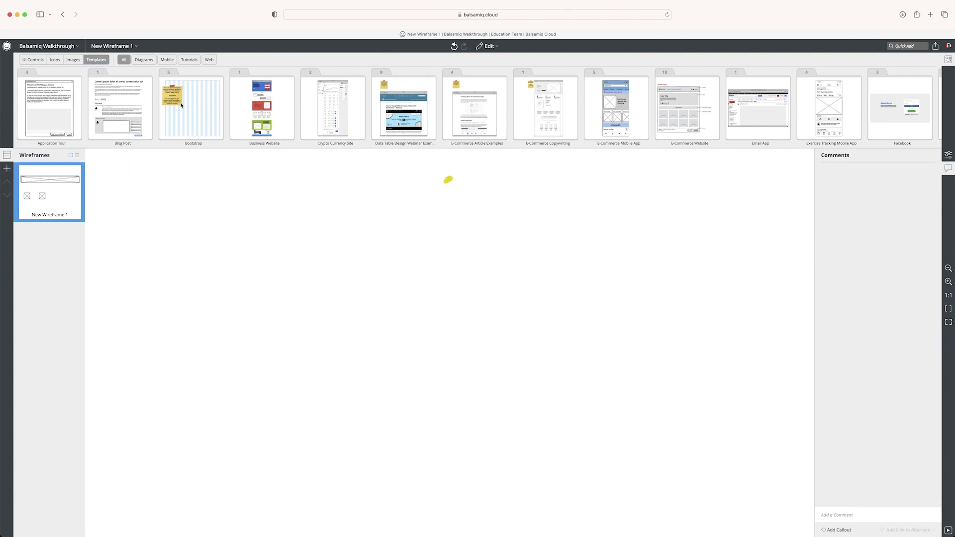
scroll(272, 108, right, 5)
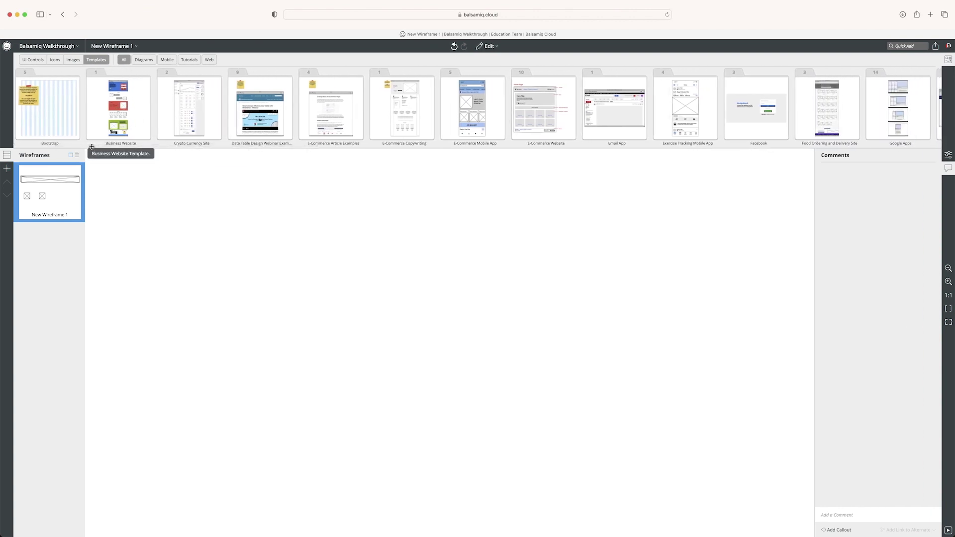
drag(94, 146, 200, 145)
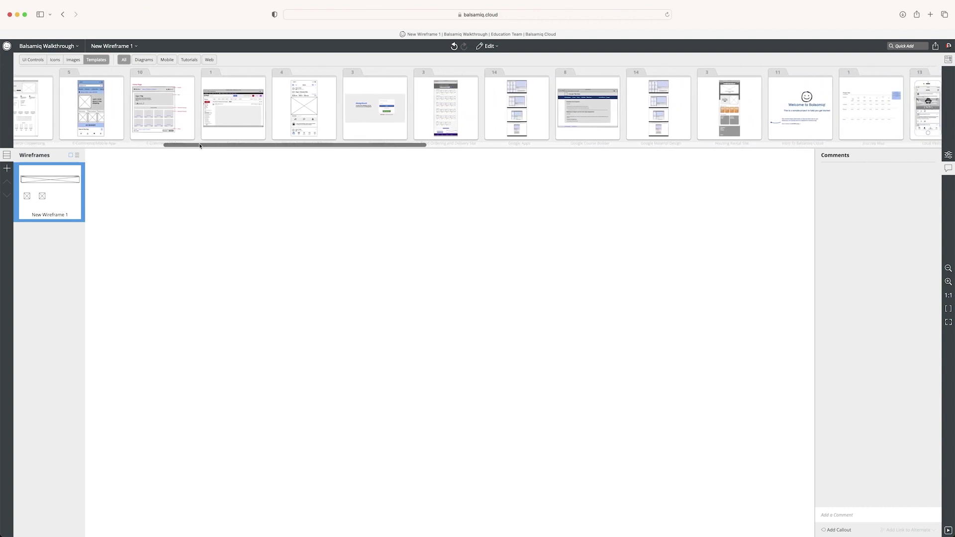
mouse_move(302, 95)
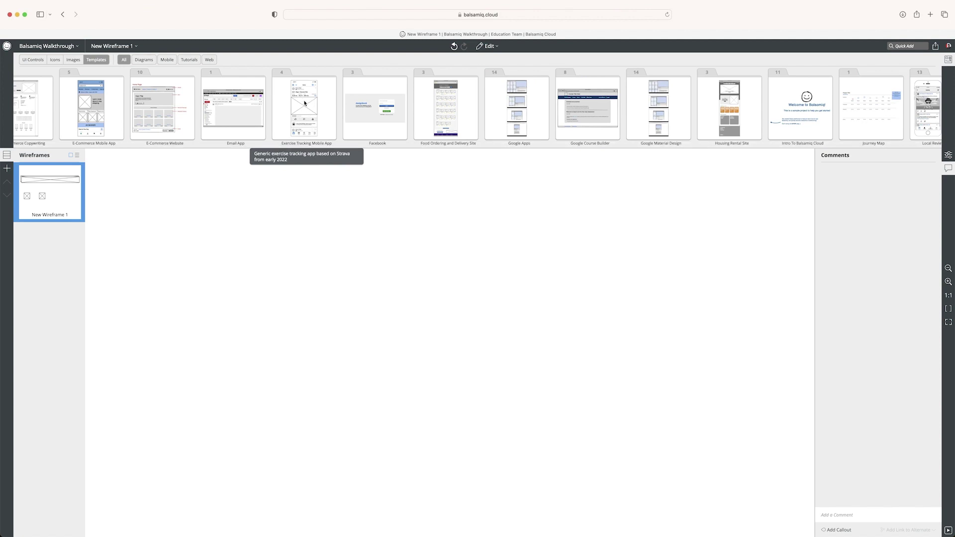
click(305, 103)
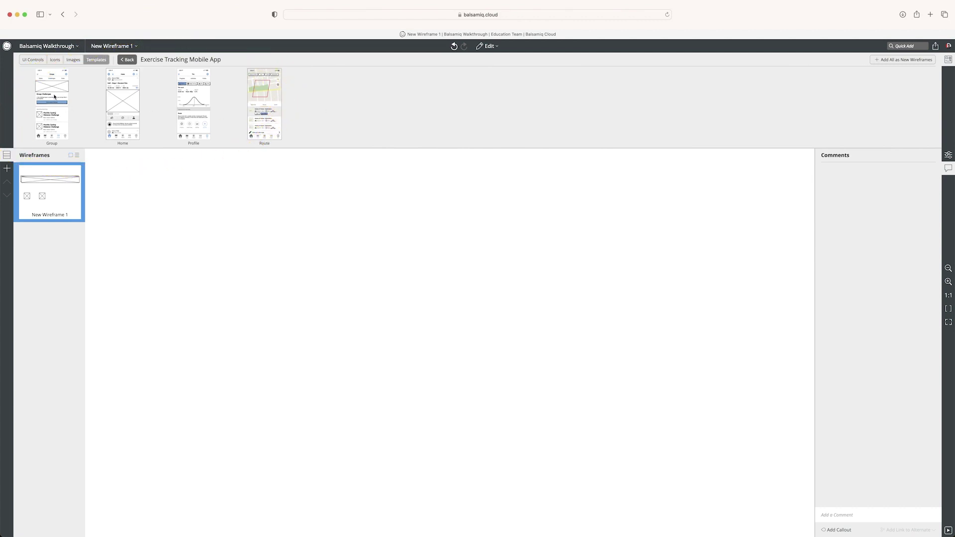
- Place the Home screen on the canvas, deselect it, and zoom out
drag(123, 105, 363, 205)
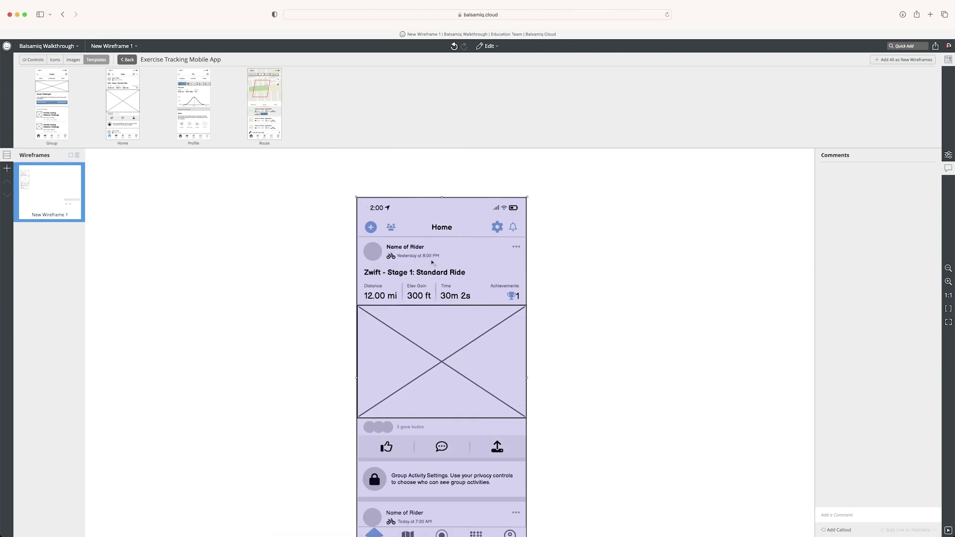
click(567, 305)
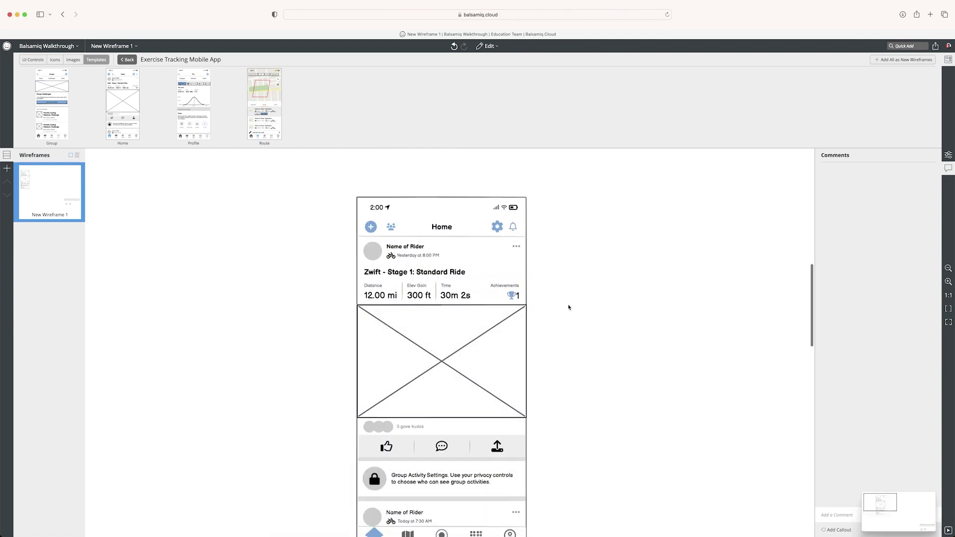
scroll(568, 305, down, 1)
scroll(568, 311, down, 3)
scroll(574, 373, down, 1)
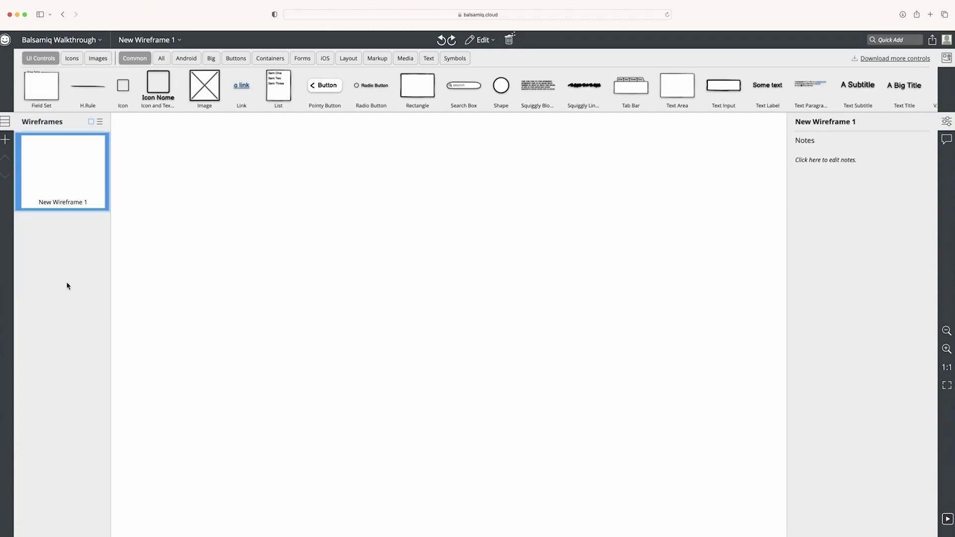
- Add blank New Wireframe 2 and step between wireframes with the up/down arrows
click(5, 141)
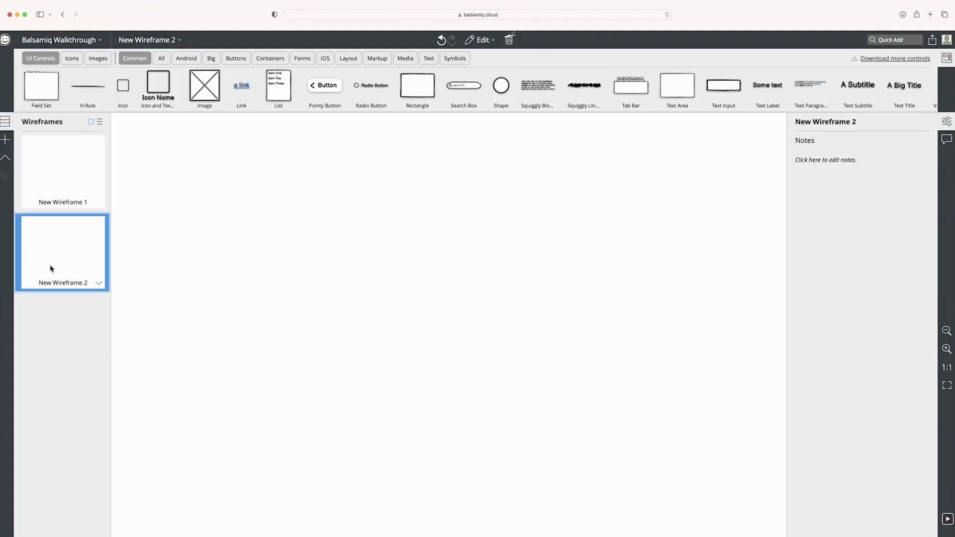
click(5, 157)
click(6, 177)
- Hide and re-show the wireframe list, then switch back to New Wireframe 1
click(6, 123)
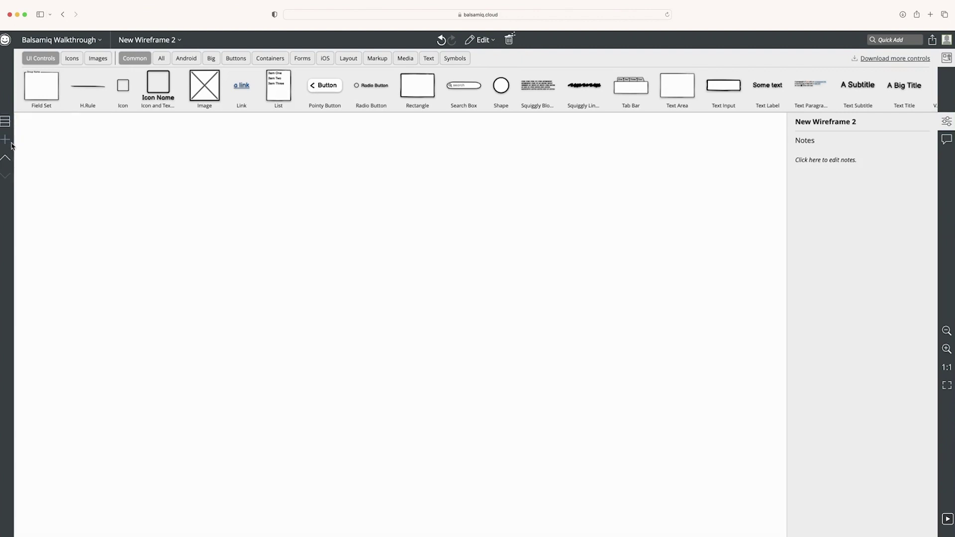
click(6, 158)
click(6, 177)
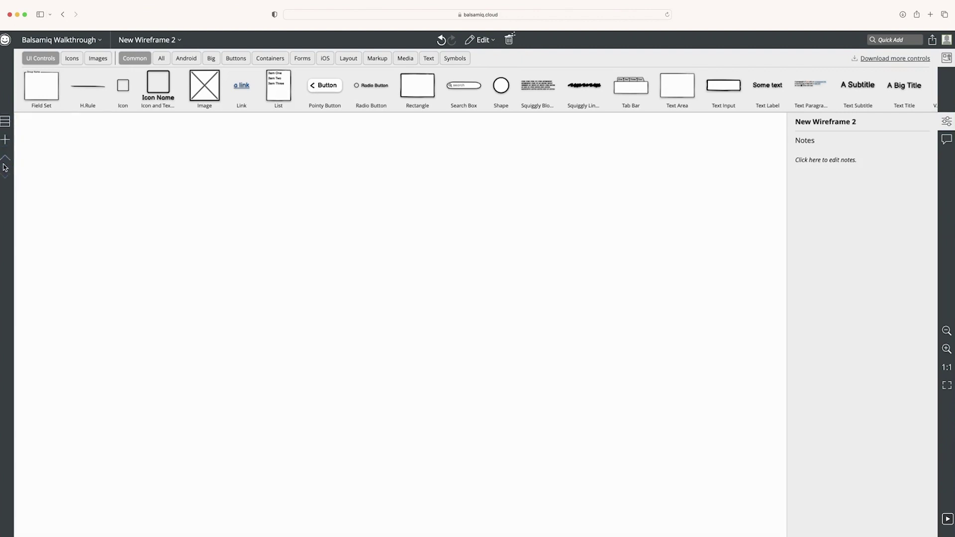
click(6, 122)
click(40, 168)
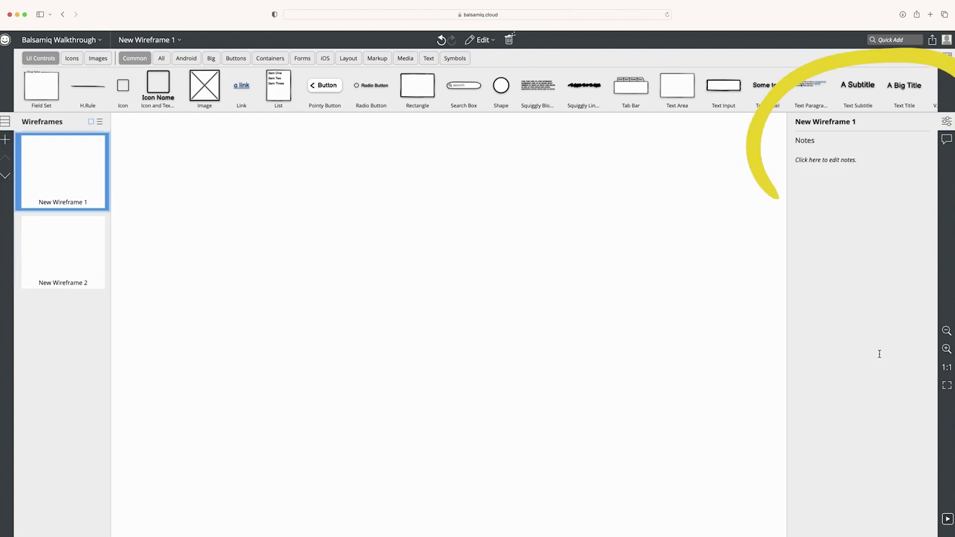
drag(631, 87, 626, 183)
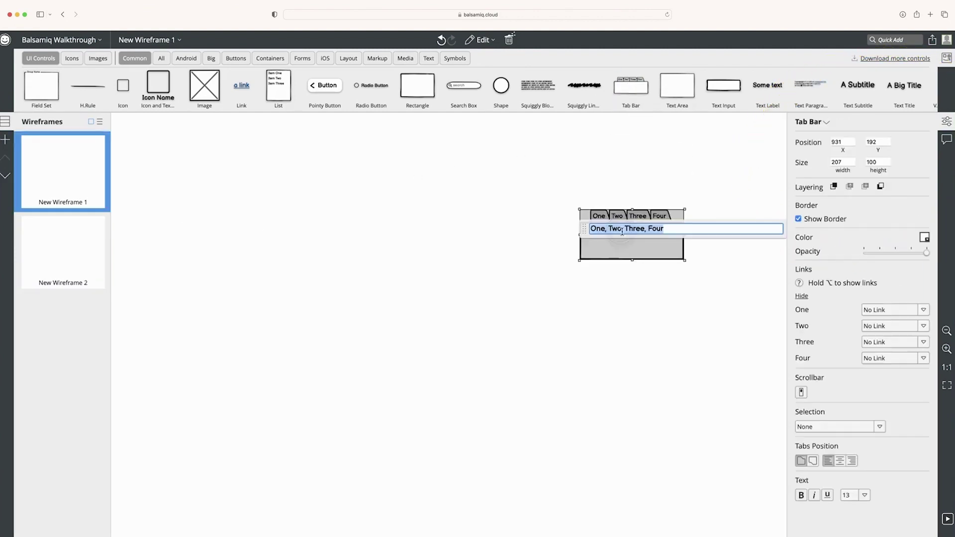
click(558, 334)
drag(623, 230, 440, 252)
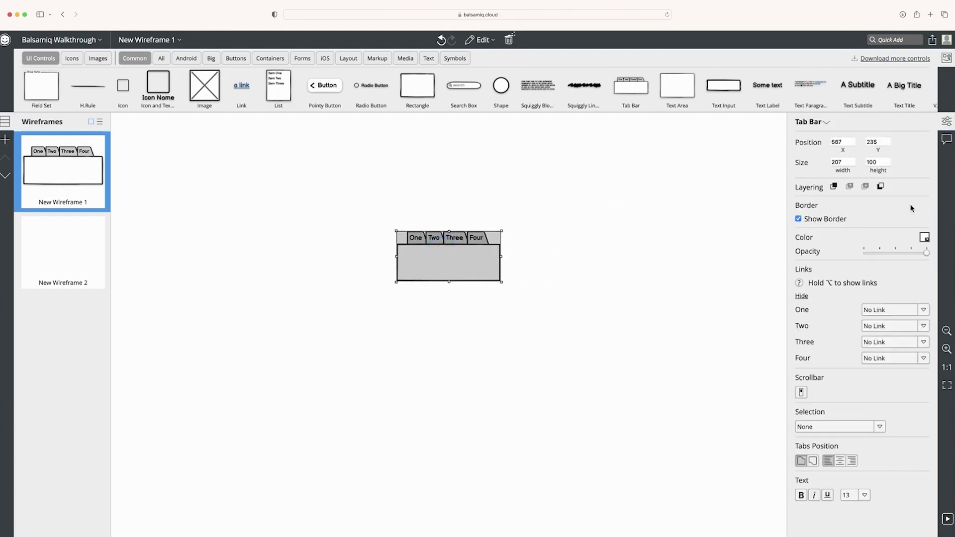
key(Delete)
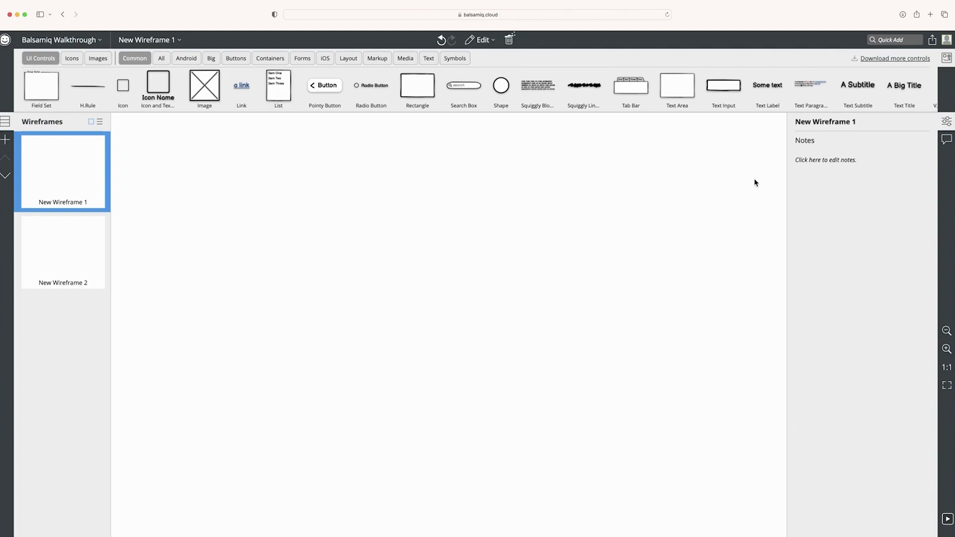
- Hide the Wireframes, Properties, and UI library panels
click(3, 123)
click(947, 122)
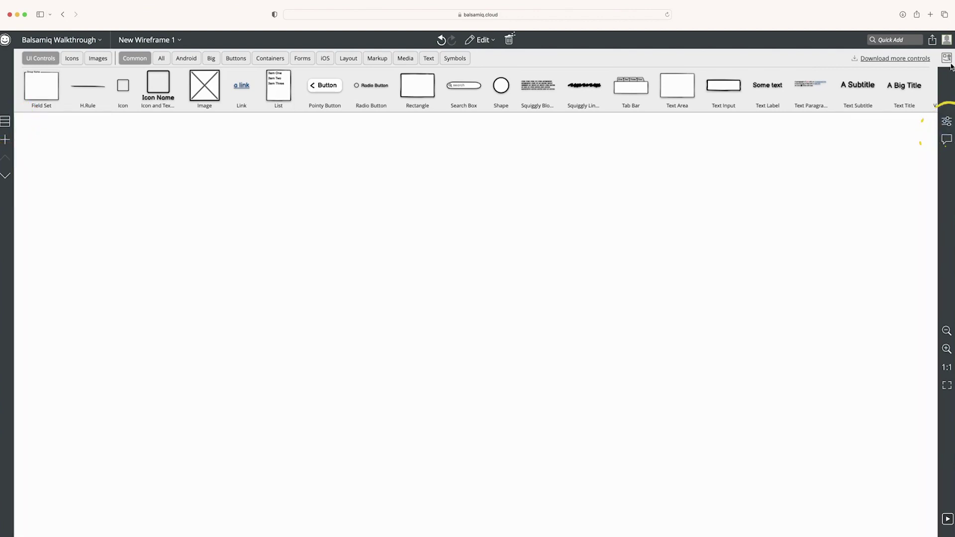
click(947, 58)
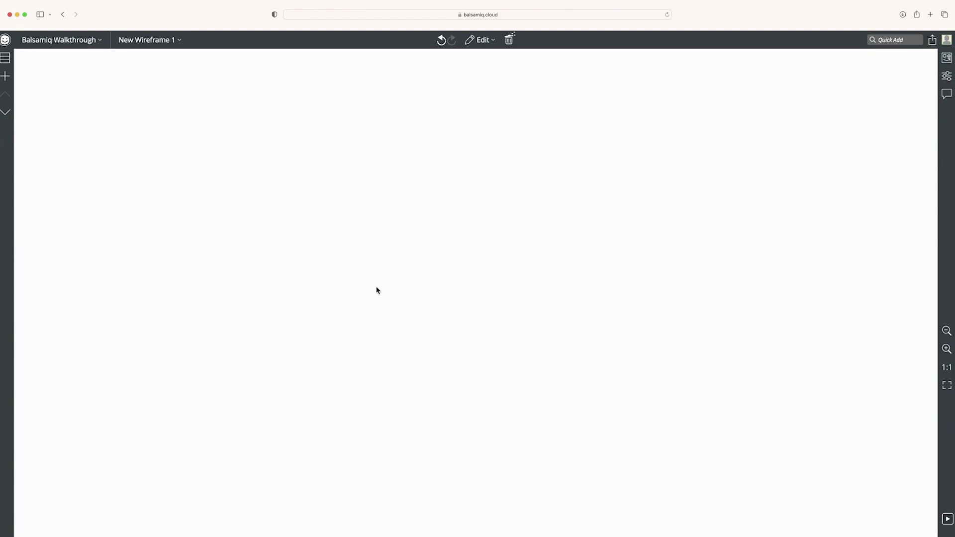
- Add a Rectangle via Quick Add 'rect', move it down, widen it, and show the wireframe list
click(893, 41)
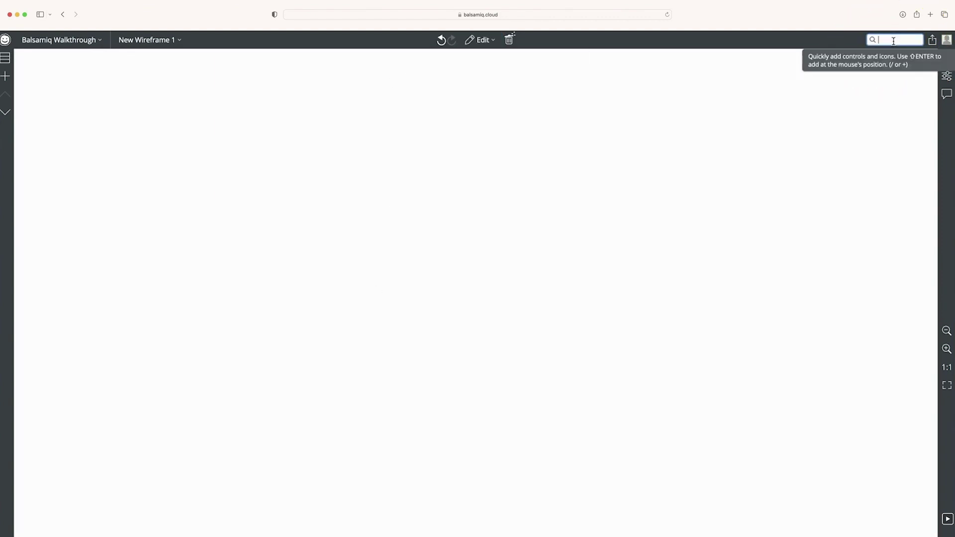
text(rect)
key(Return)
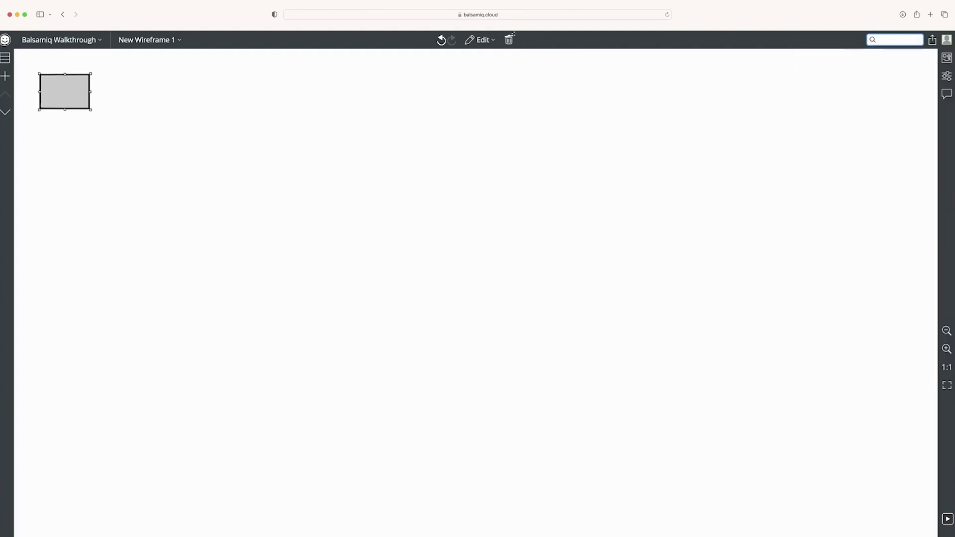
key(Return)
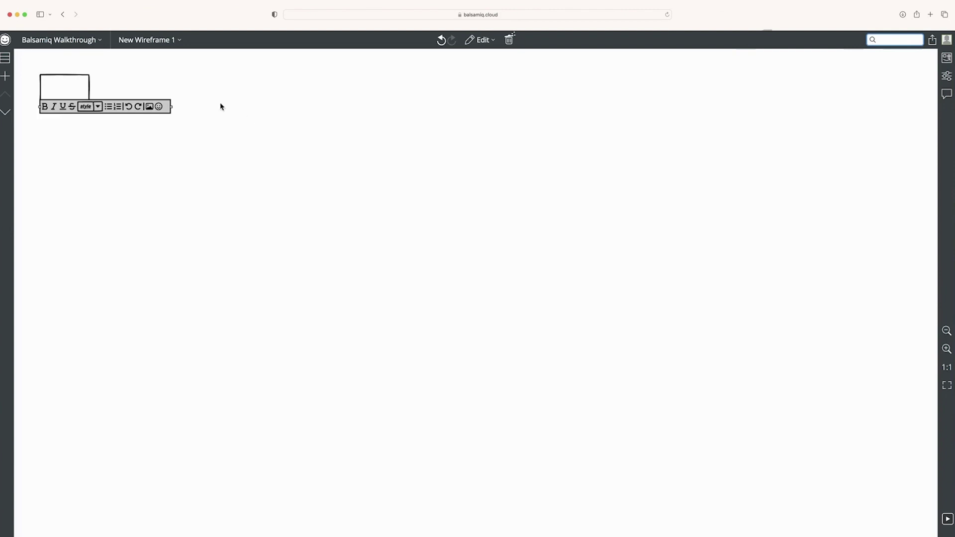
drag(67, 82, 70, 122)
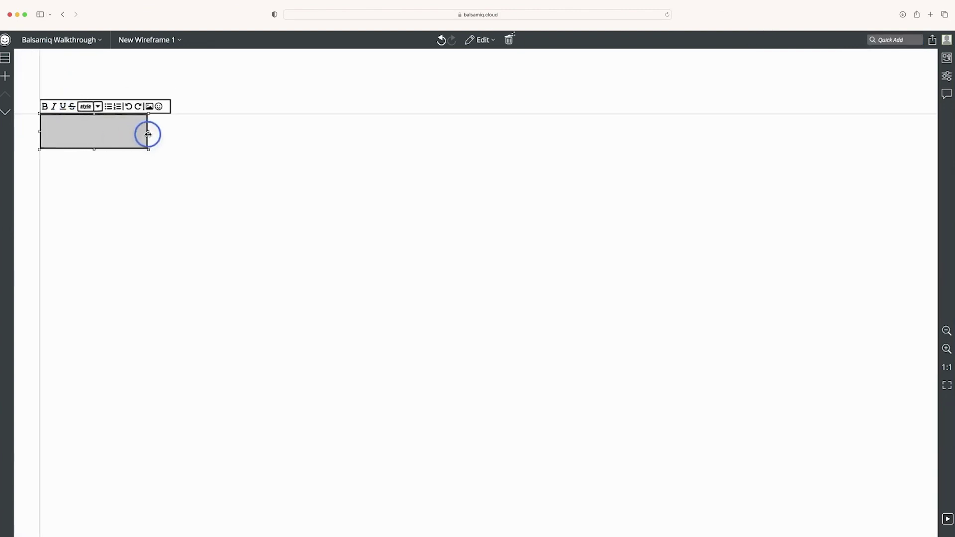
drag(147, 134, 172, 138)
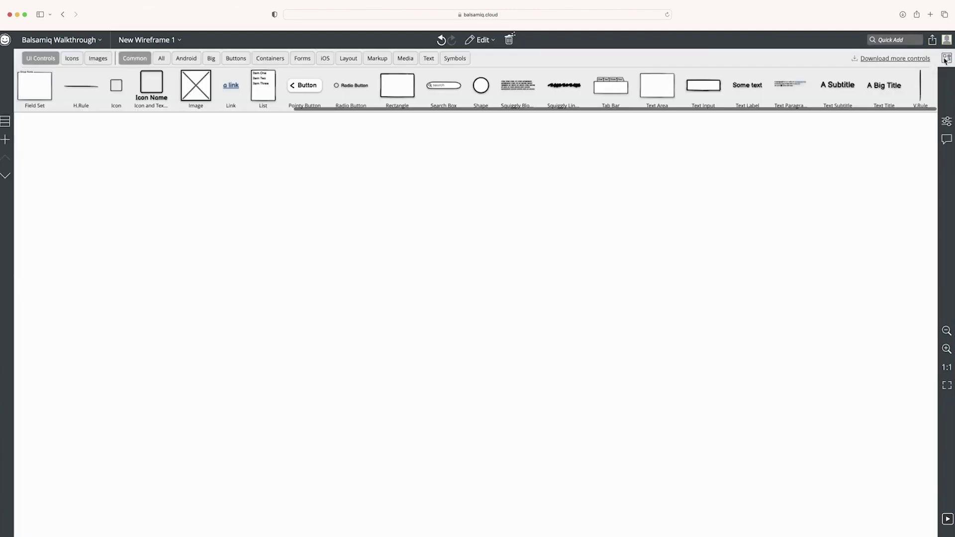
click(5, 124)
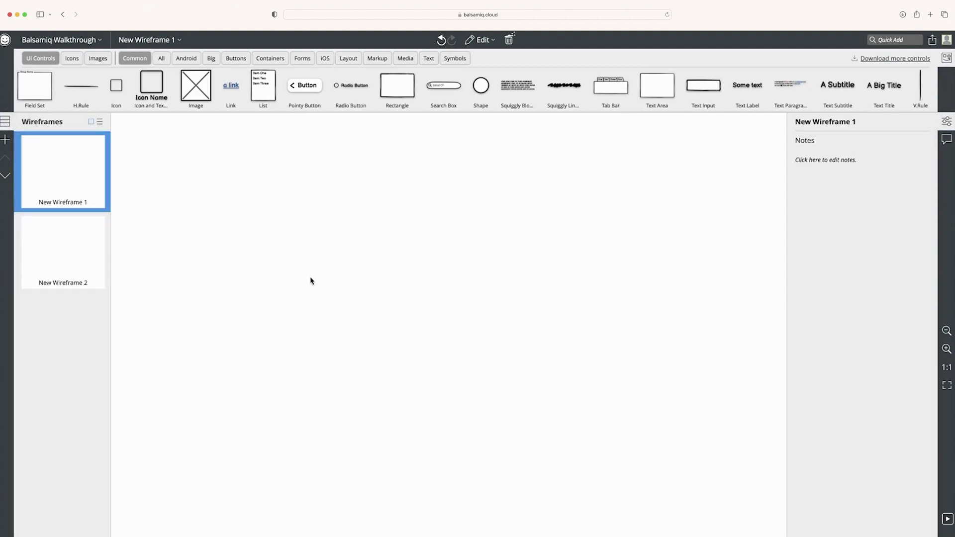
click(948, 139)
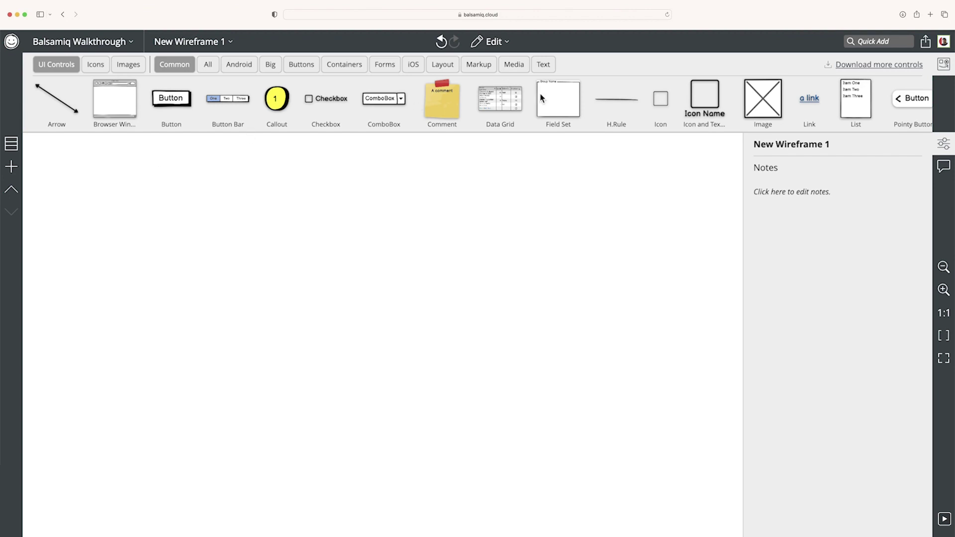
scroll(566, 102, right, 10)
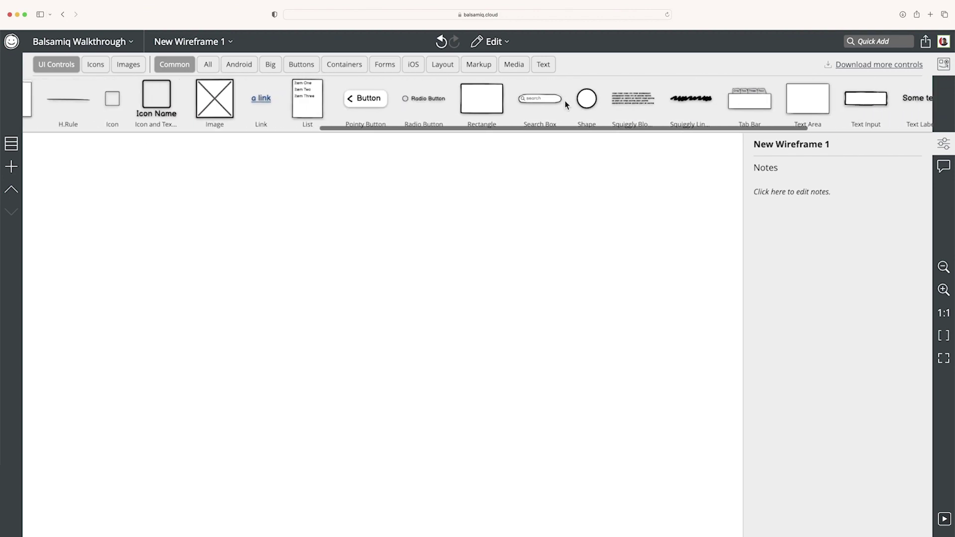
scroll(565, 105, right, 2)
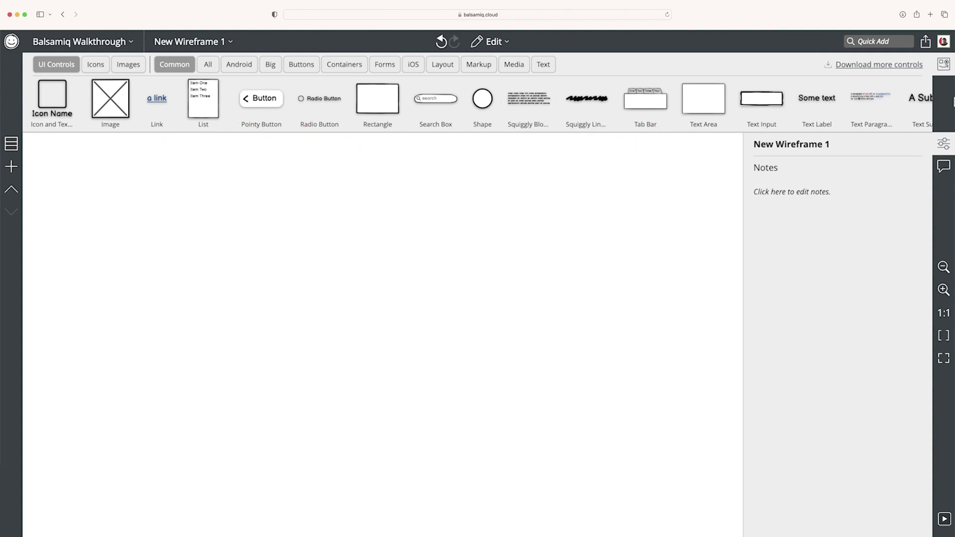
drag(110, 99, 195, 233)
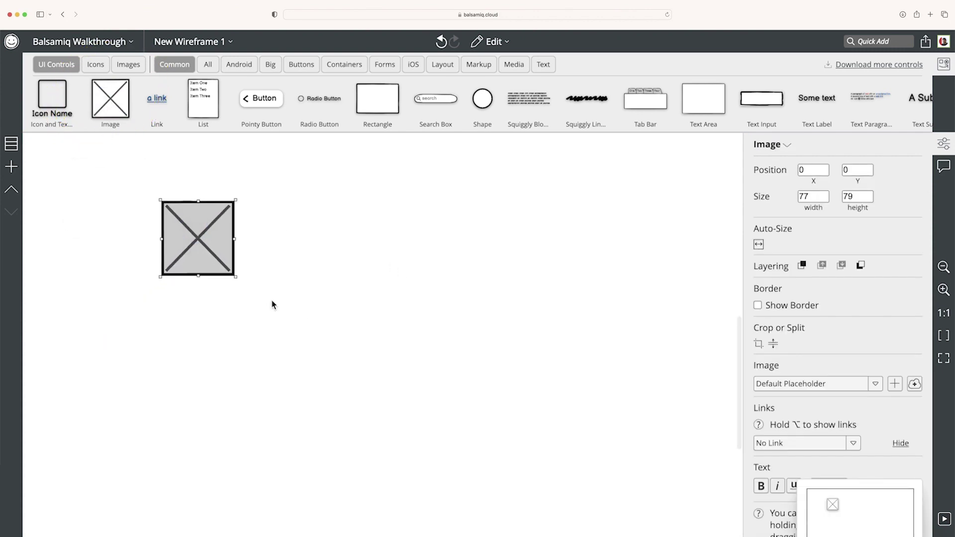
- Keep the default image placeholder and add a squiggly paragraph beside it
click(875, 384)
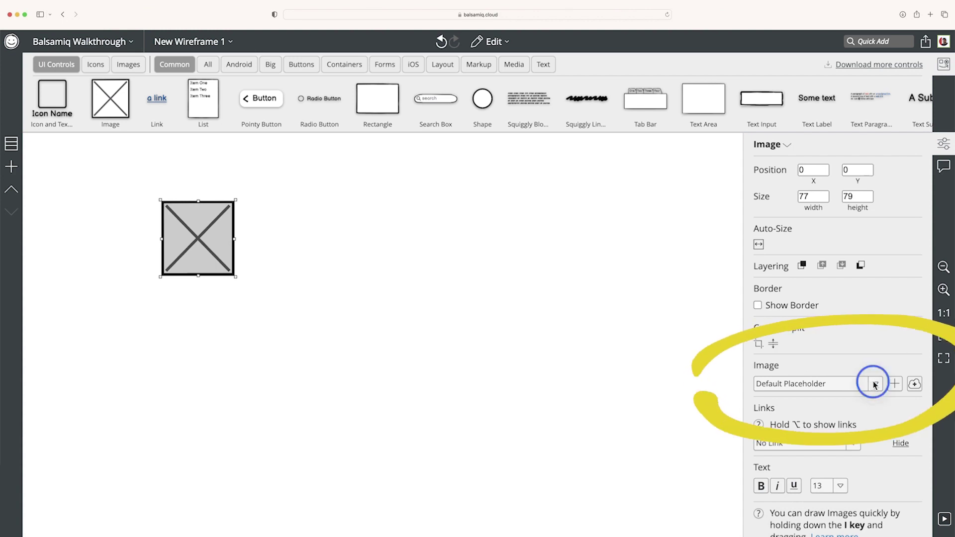
click(877, 385)
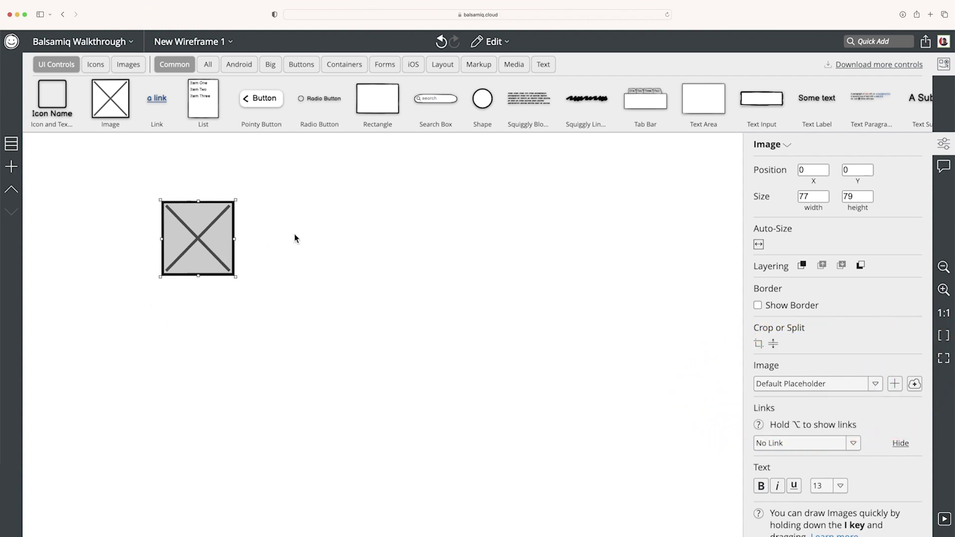
mouse_move(529, 98)
mouse_down()
mouse_move(518, 90)
mouse_move(426, 174)
mouse_move(362, 257)
mouse_move(352, 275)
mouse_move(378, 299)
mouse_move(380, 269)
mouse_up()
click(393, 211)
drag(356, 238, 358, 245)
- Add a squiggly heading line above the paragraph and nudge the image up-left
mouse_move(602, 106)
mouse_down()
mouse_move(389, 96)
mouse_move(393, 214)
mouse_up()
click(391, 186)
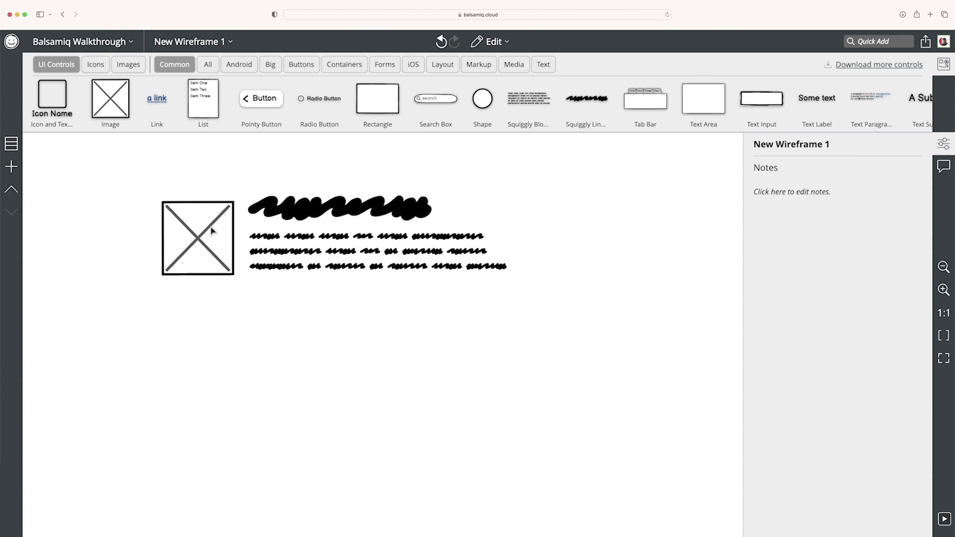
drag(209, 230, 208, 227)
click(166, 188)
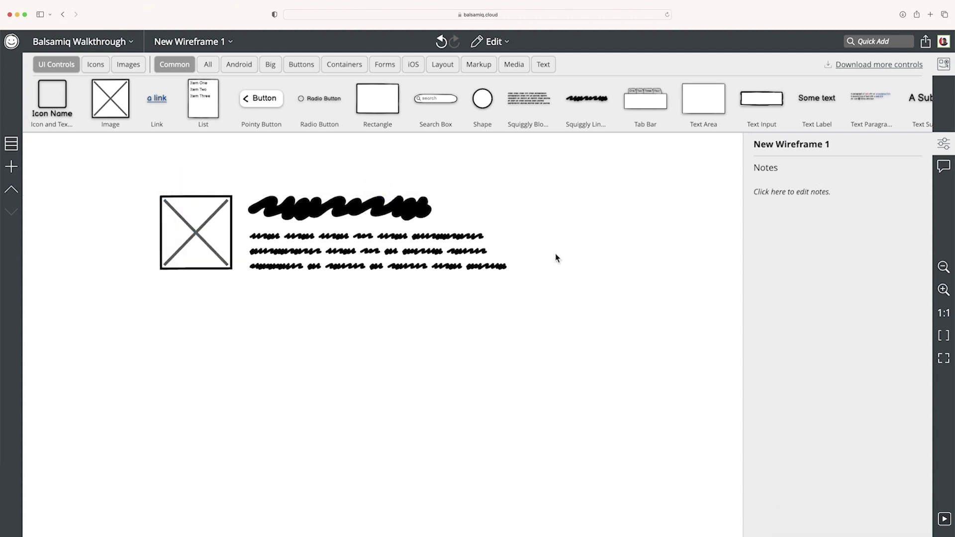
- Title the heading 'Poke Bowls' and commit the lorem ipsum paragraph beneath it
click(277, 207)
double_click(338, 215)
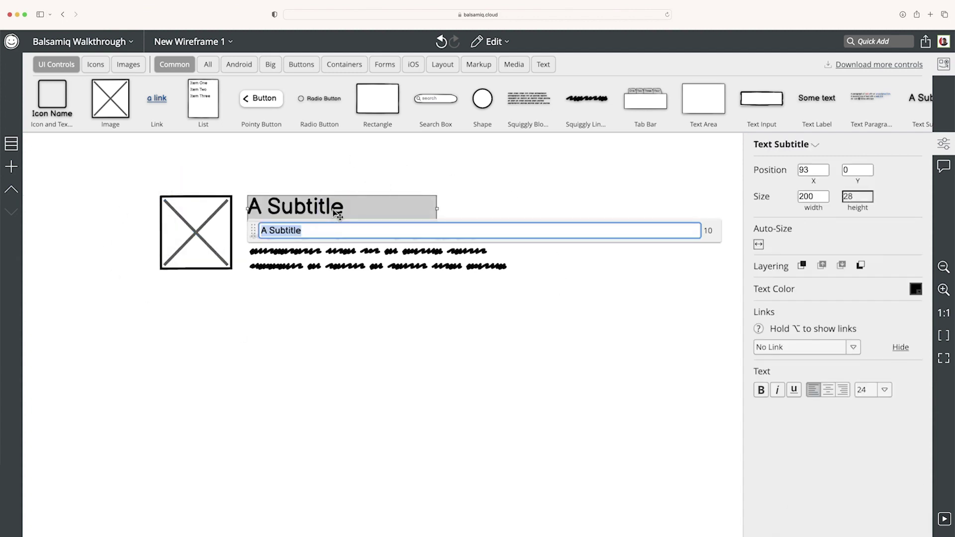
text(Poke Bowls)
double_click(348, 259)
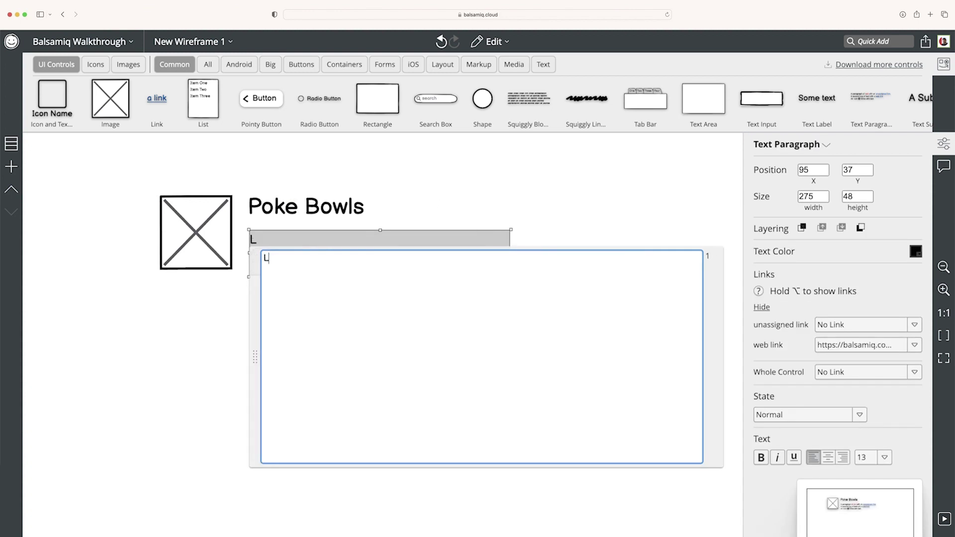
click(274, 351)
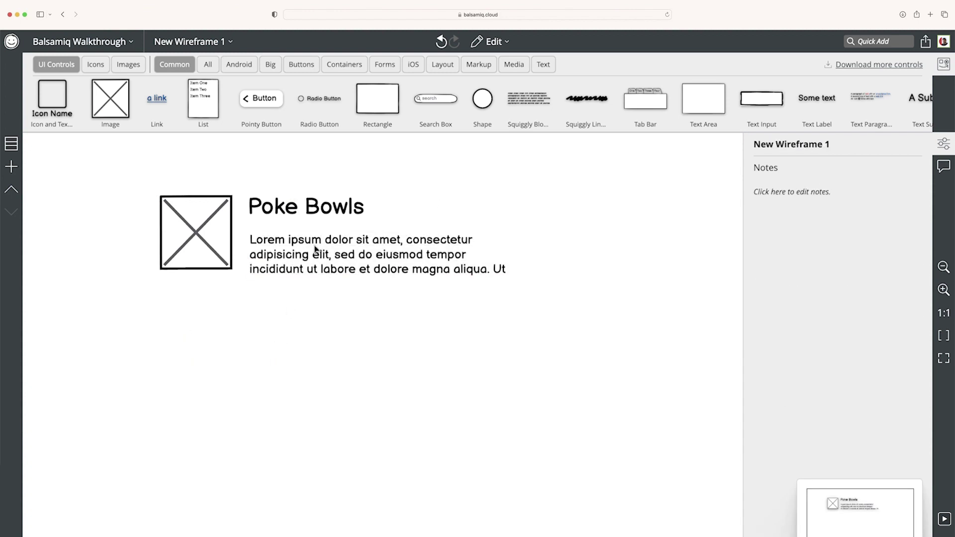
- Widen the image placeholder to the left and nudge the paragraph down
click(205, 221)
drag(162, 230, 117, 230)
click(391, 264)
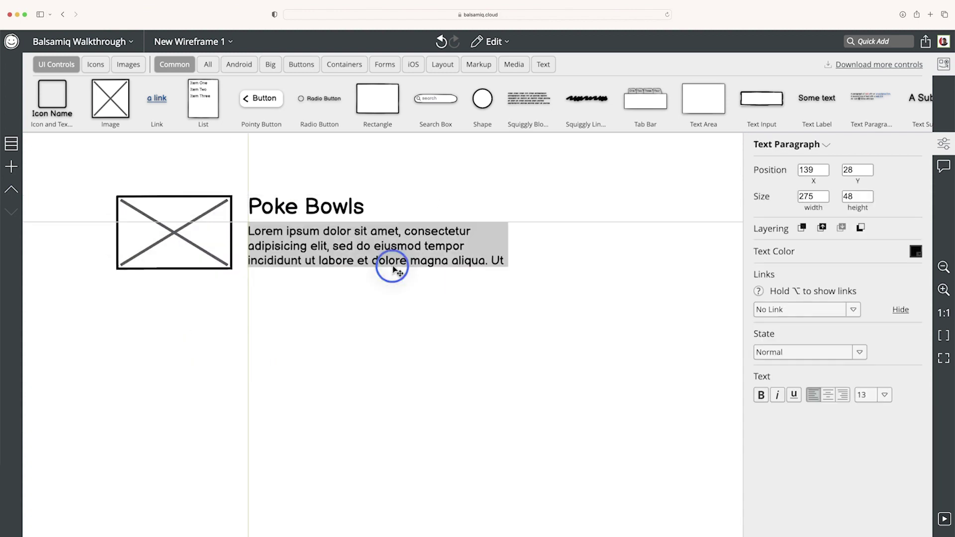
key(Down)
key(Down)
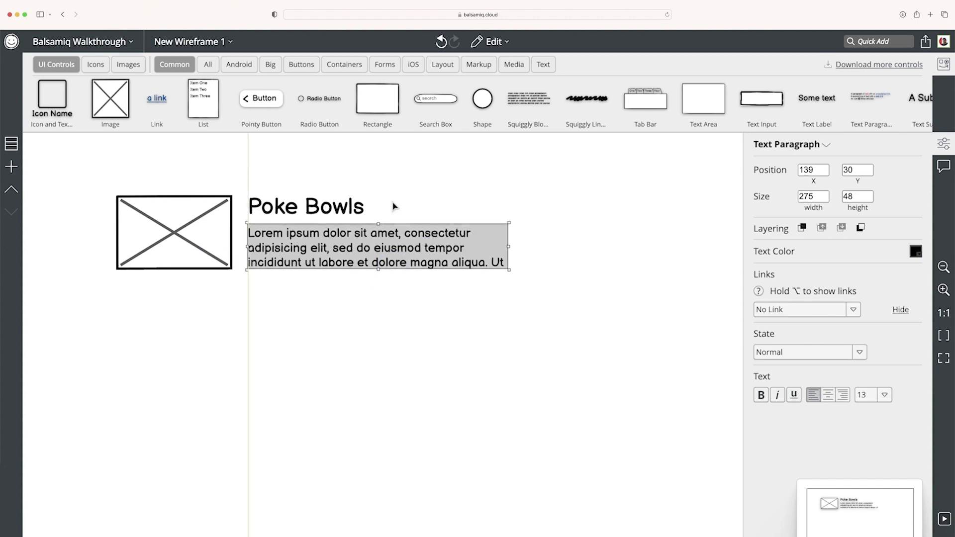
- Frame the card with a rectangle sent to the back, then make it slightly taller
drag(377, 99, 160, 212)
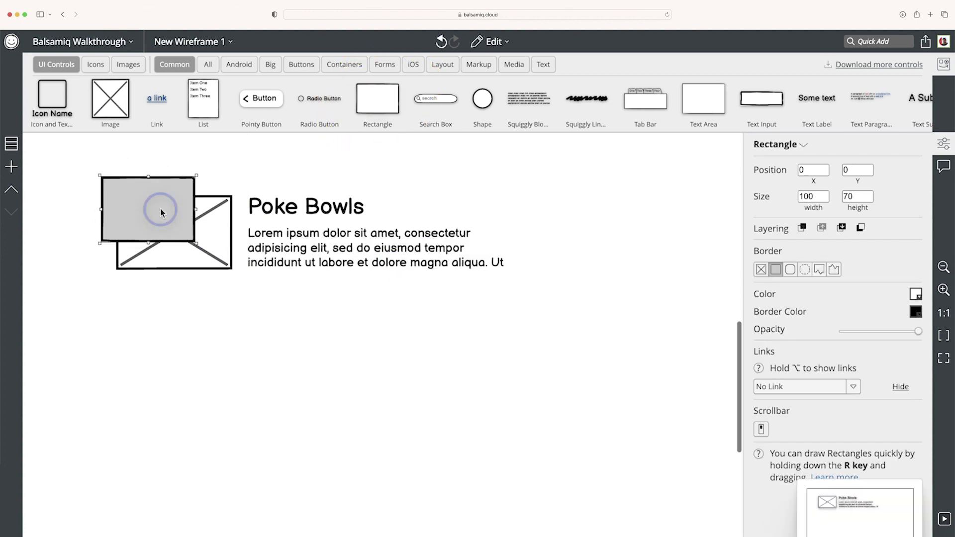
drag(196, 243, 541, 290)
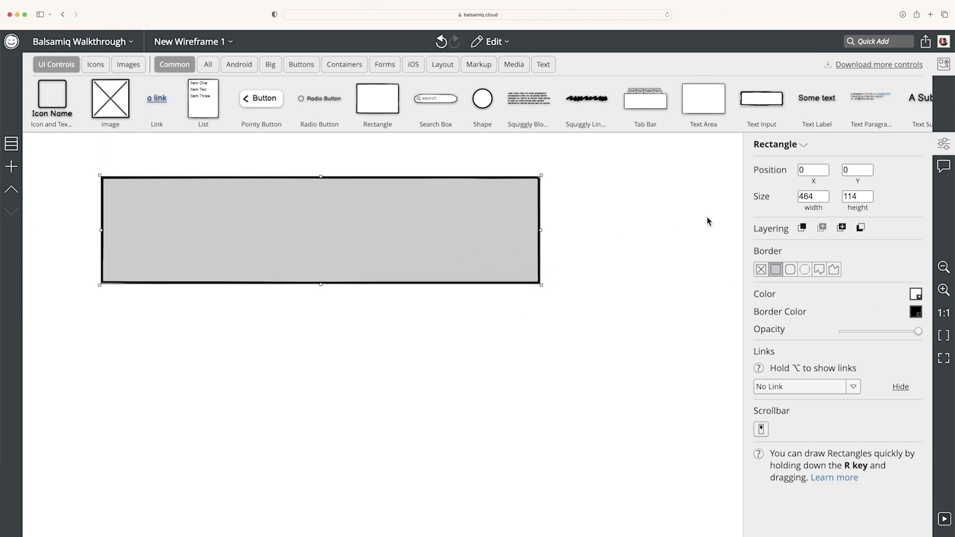
click(862, 229)
click(574, 321)
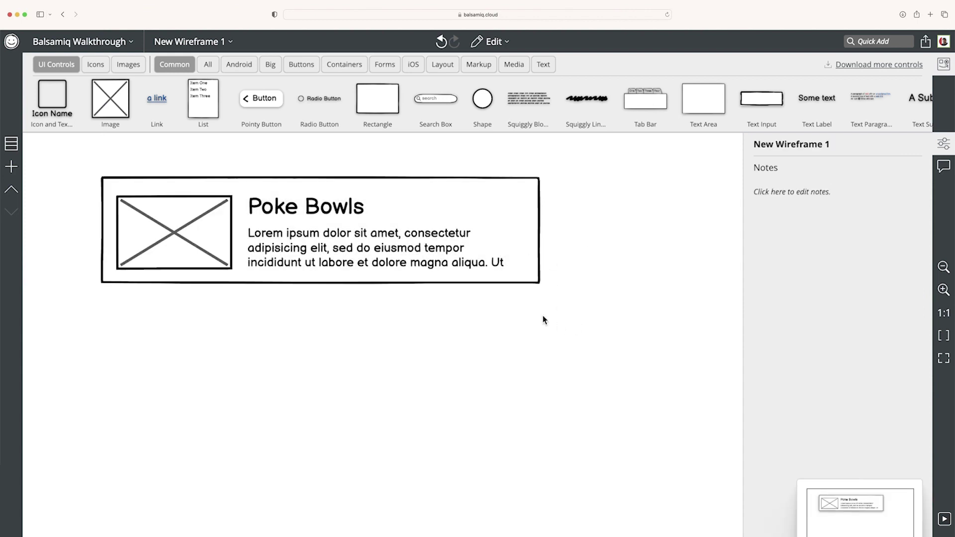
click(536, 234)
drag(534, 284, 535, 293)
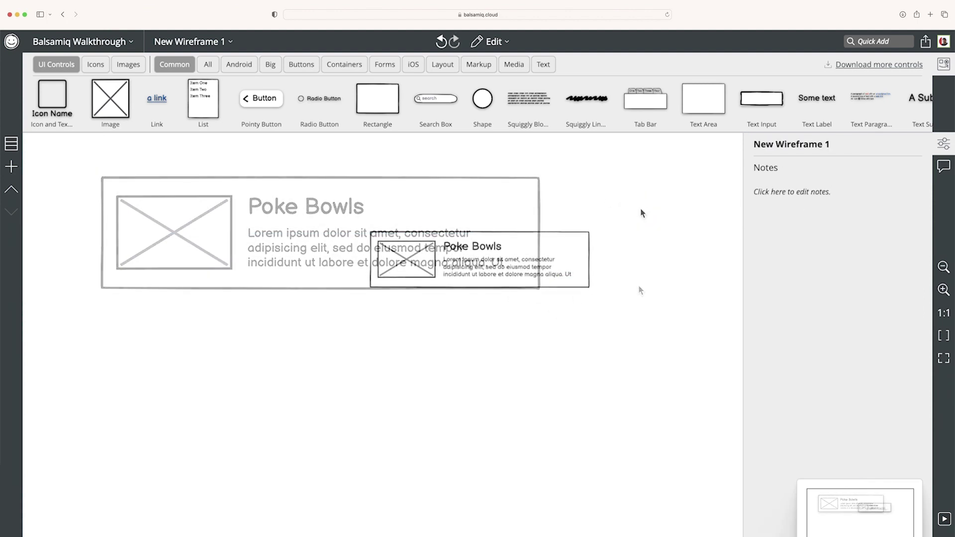
- Select the Poke Bowls card, Opt-drag a copy below, and duplicate twice with Cmd+D
drag(622, 215, 352, 327)
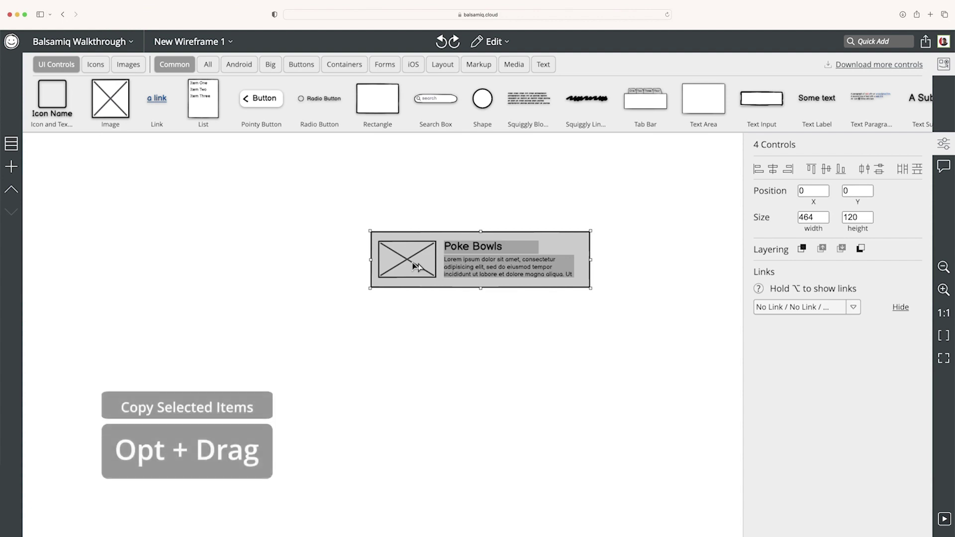
drag(416, 267, 417, 334)
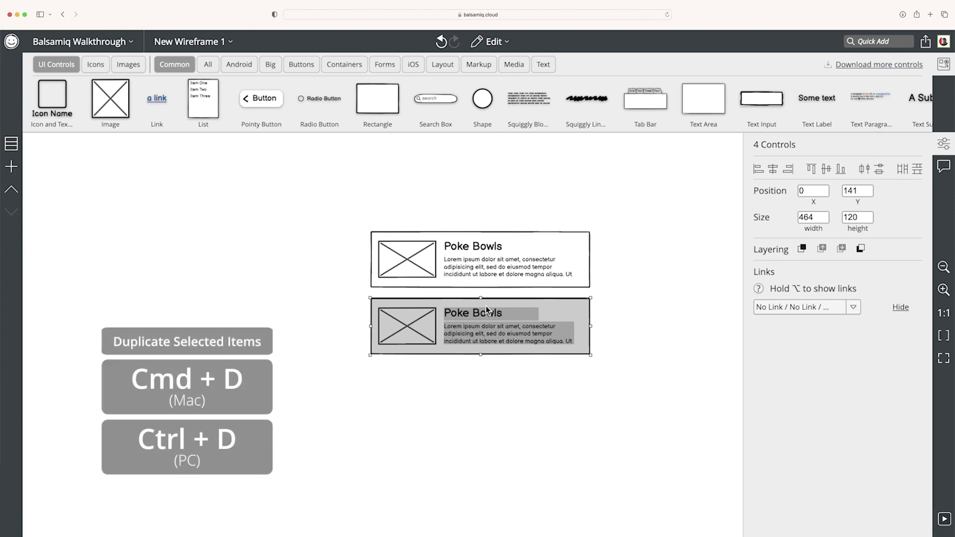
key(super+d)
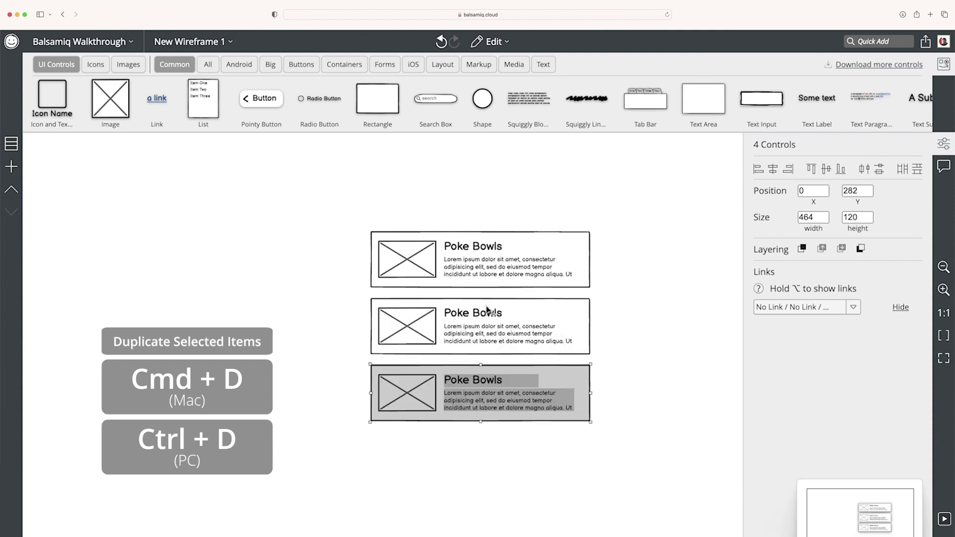
key(super+d)
- Move all four cards together to the wireframe's top-left corner
click(312, 321)
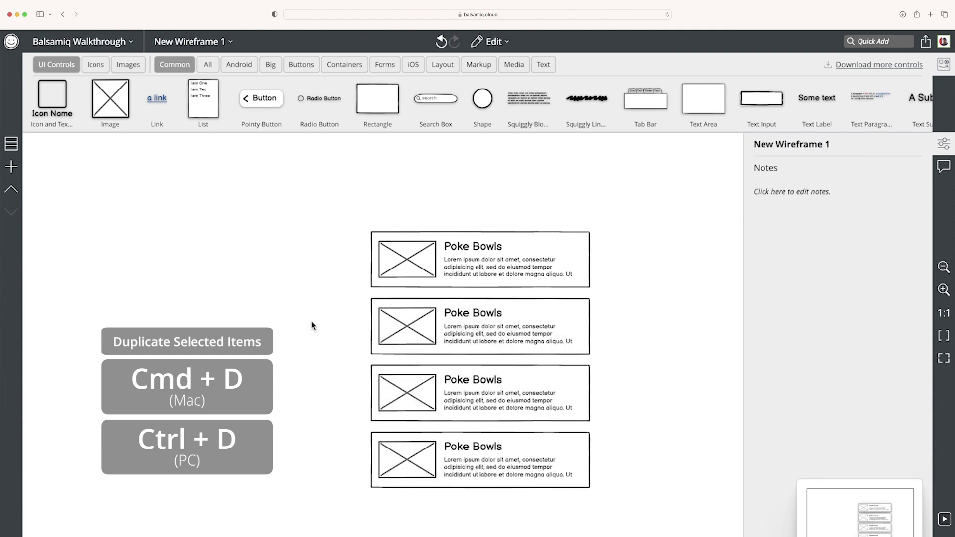
drag(315, 213, 635, 516)
drag(545, 383, 315, 363)
click(438, 337)
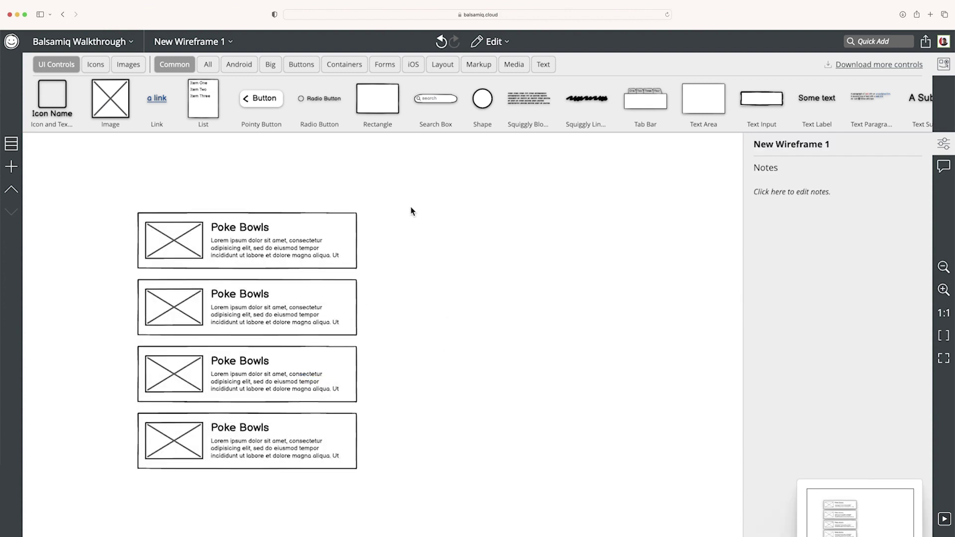
drag(412, 189, 128, 450)
drag(188, 438, 124, 398)
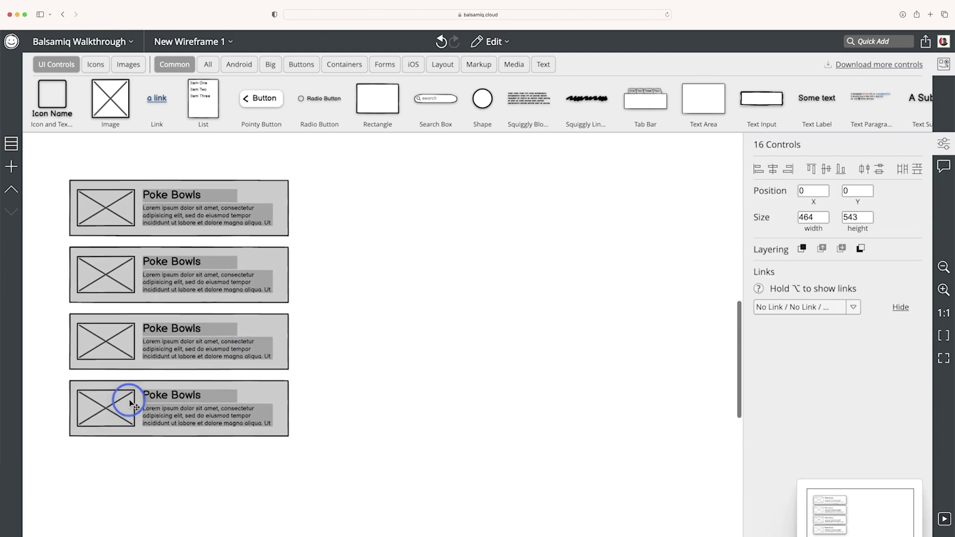
click(393, 326)
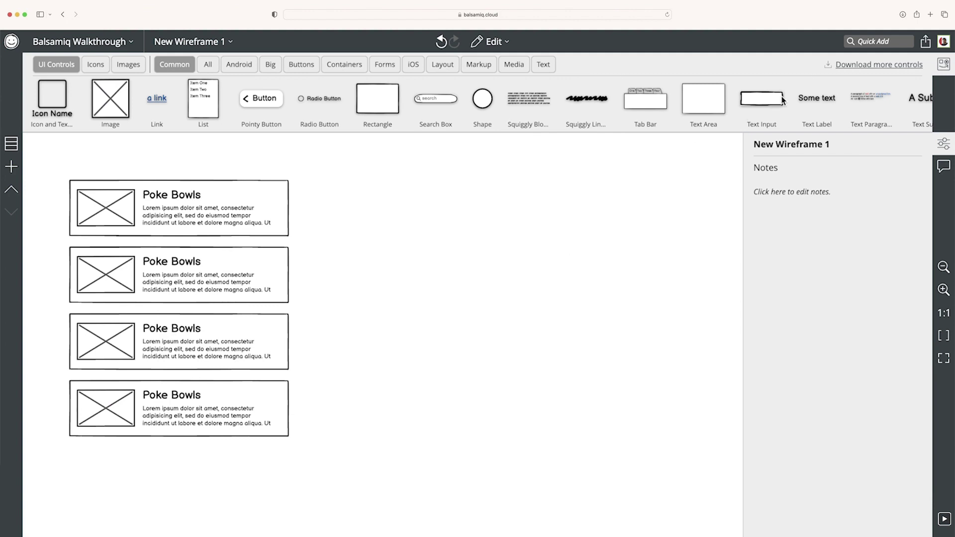
- Add an image placeholder with Quick Add 'im'
click(881, 41)
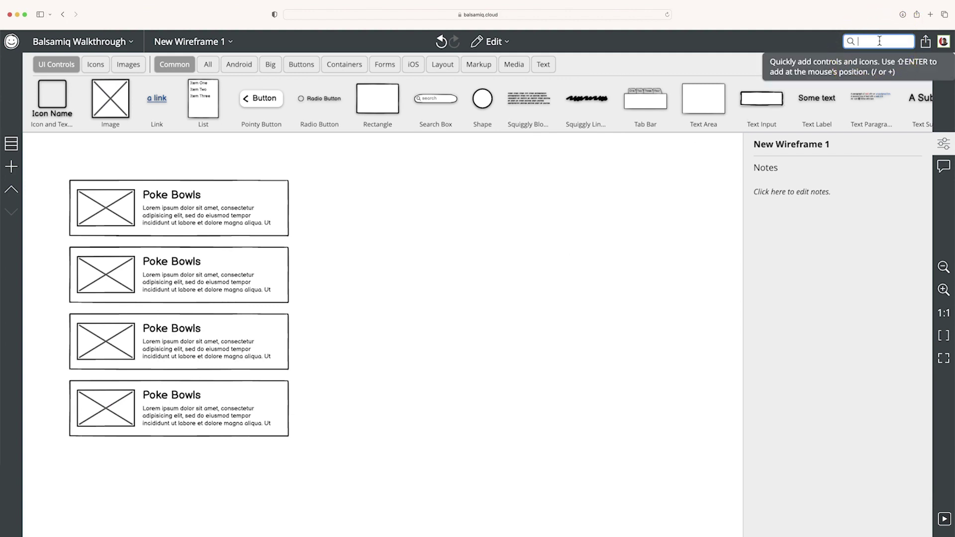
click(553, 235)
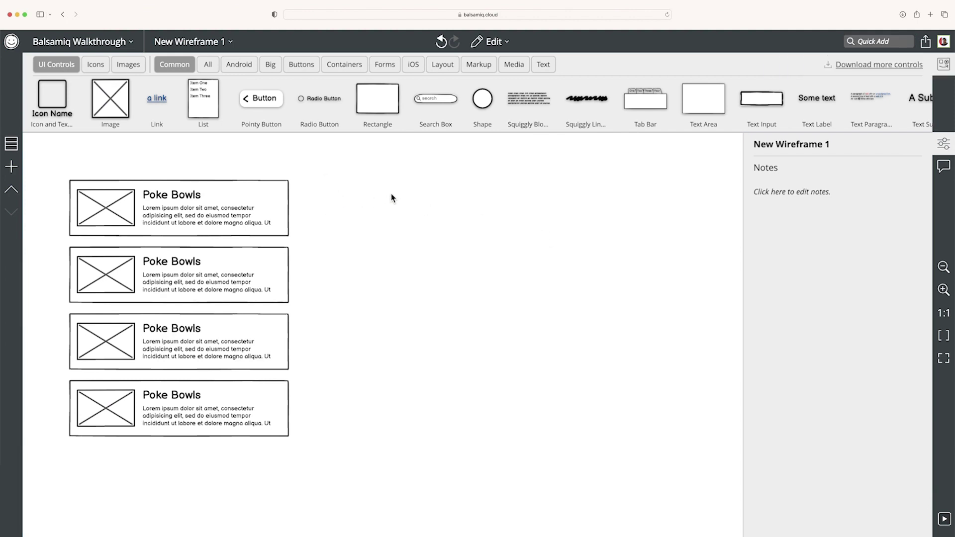
key(slash)
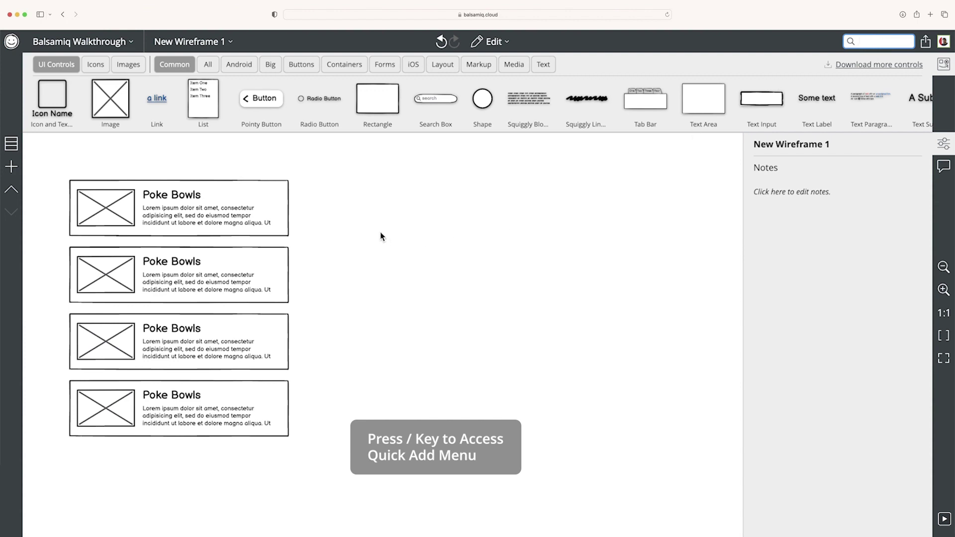
text(im)
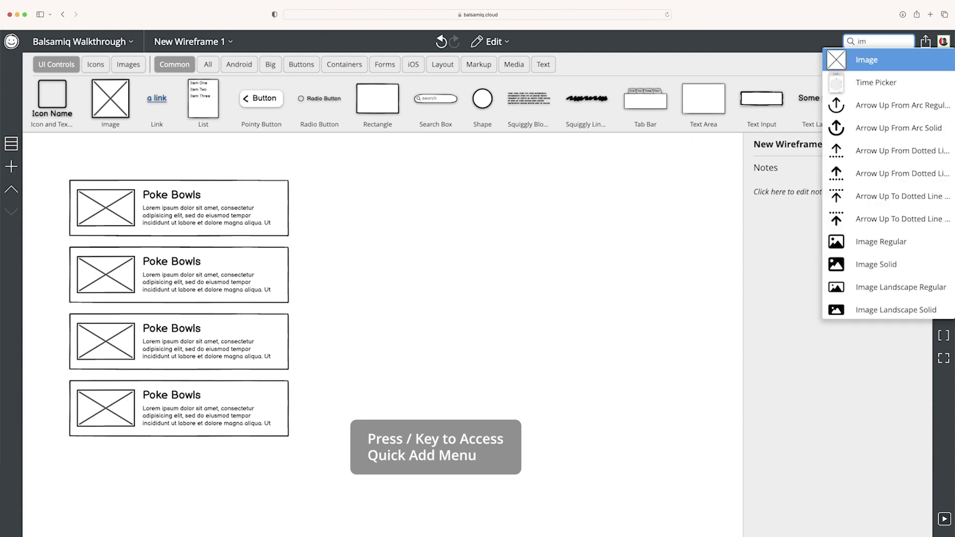
key(Return)
- Add a squiggly block of text, a squiggly line of text, and a rectangle via Quick Add
key(slash)
text(s)
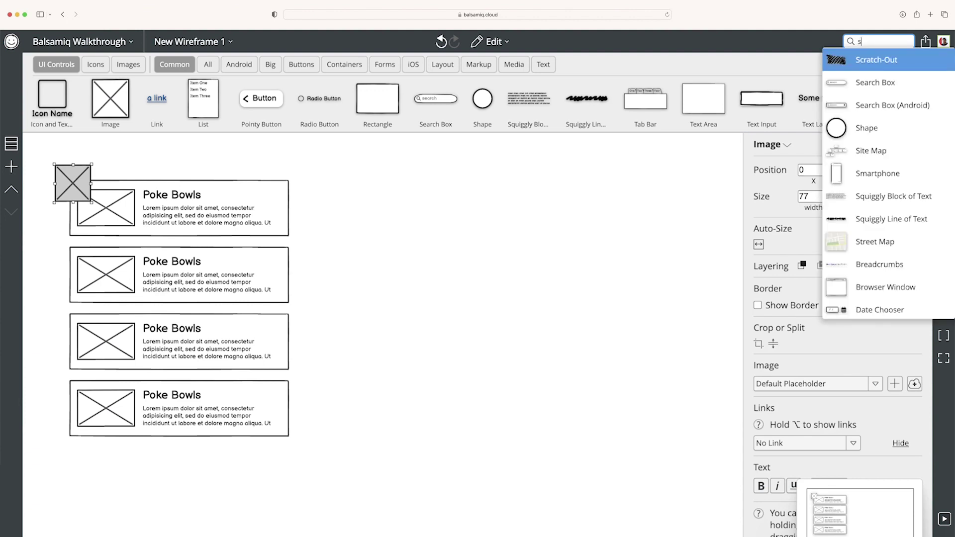
text(q)
key(Return)
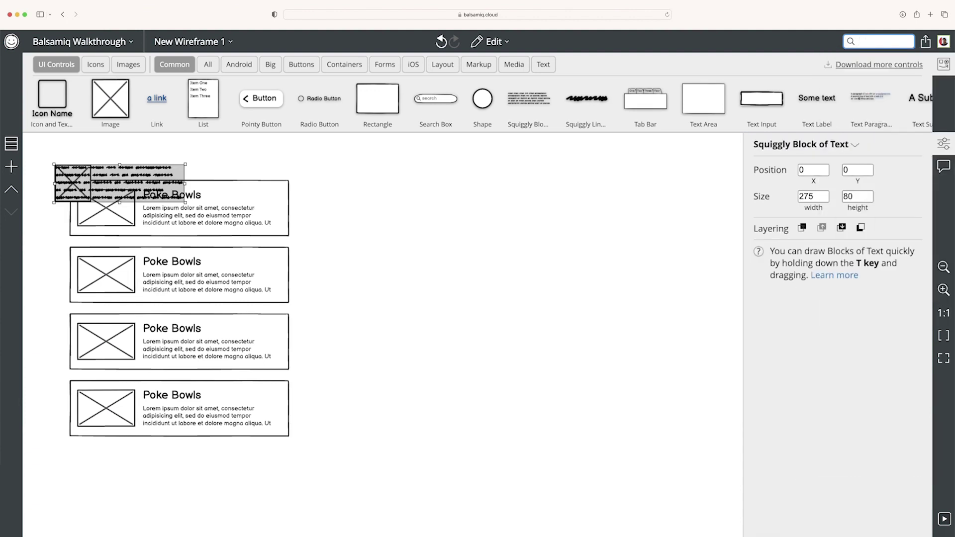
text(squ)
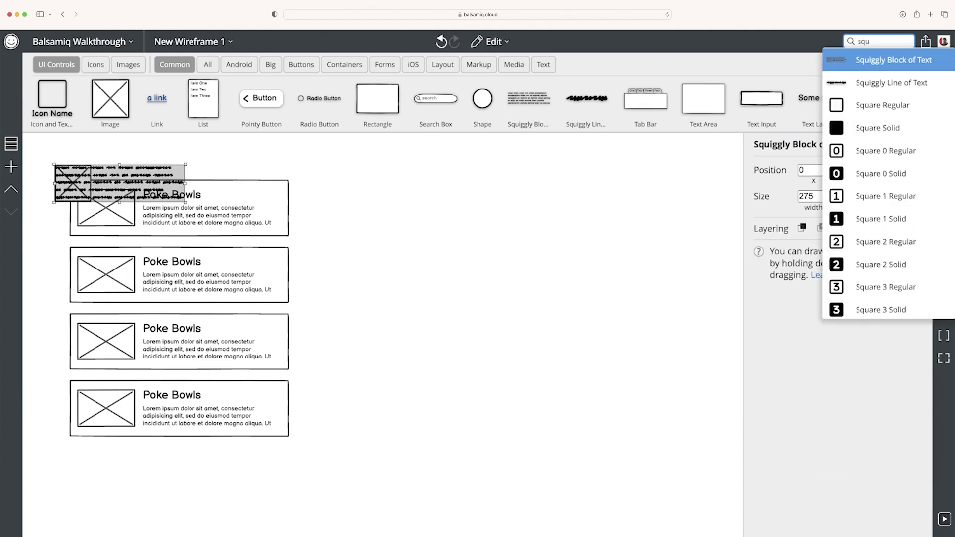
key(Down)
key(Return)
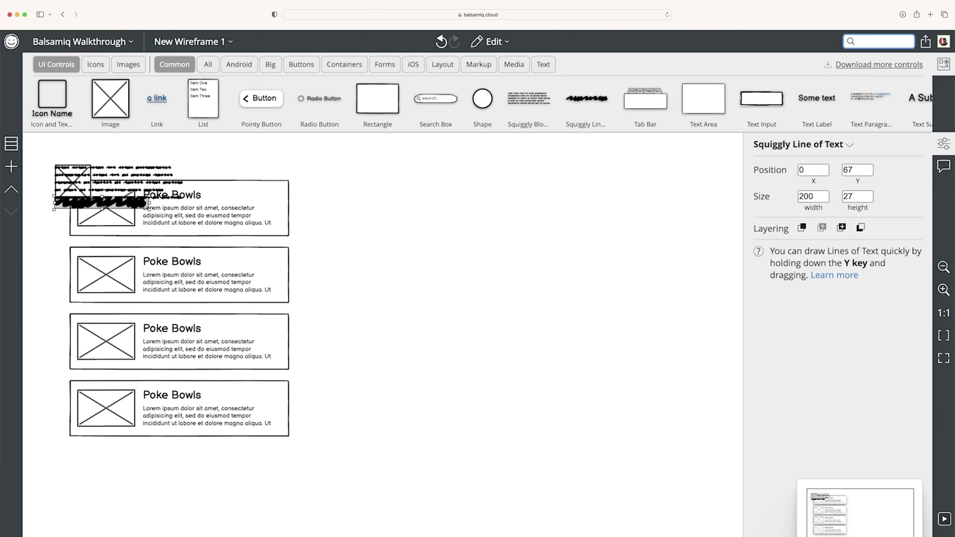
text(re)
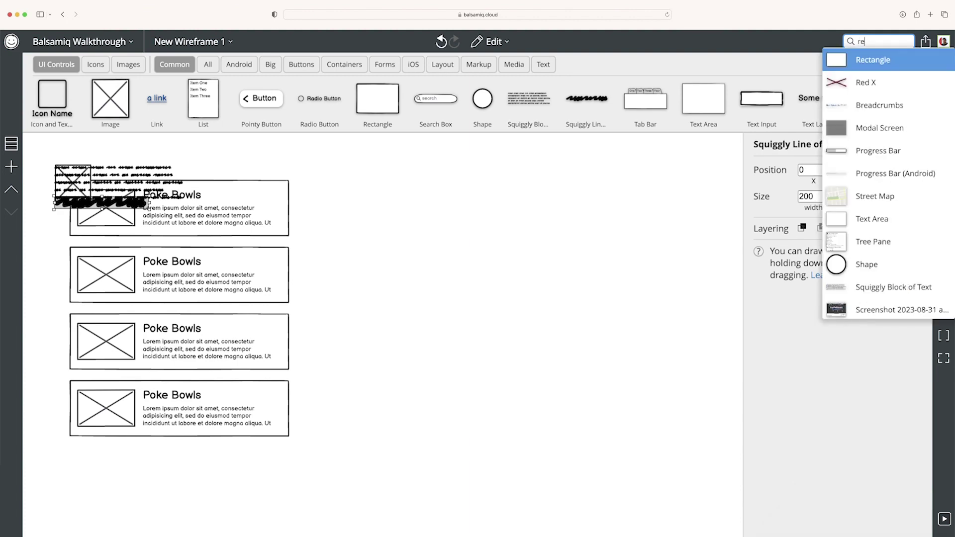
key(Return)
- Arrange the squiggly line, image placeholder and three-line squiggly text block right of the cards
mouse_move(94, 184)
mouse_down()
mouse_move(497, 248)
mouse_move(443, 201)
mouse_up()
click(116, 199)
mouse_move(116, 188)
mouse_down()
mouse_move(464, 184)
mouse_move(460, 167)
mouse_up()
drag(83, 184, 407, 176)
click(462, 209)
drag(488, 231, 487, 222)
click(502, 250)
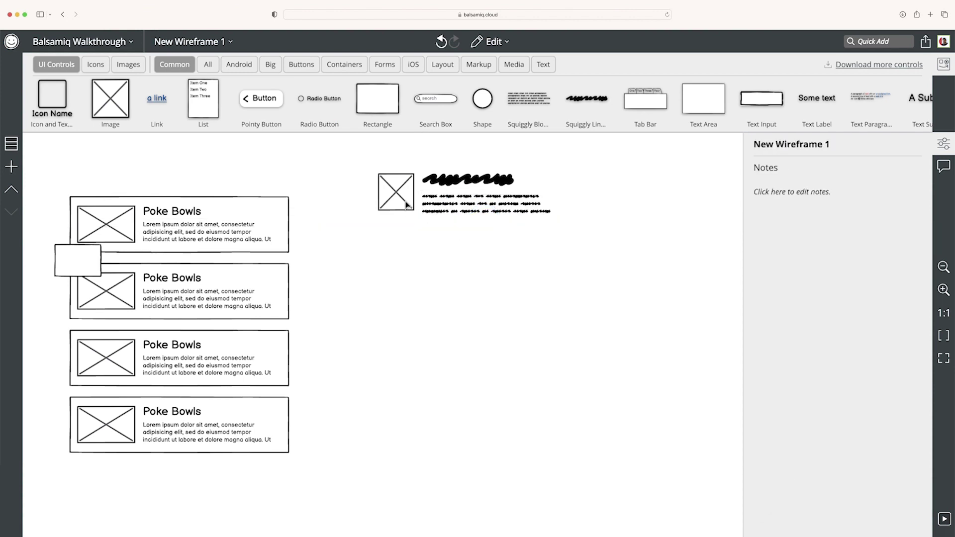
- Send a rectangle behind them and align the framed card beside the first Poke Bowls card, 120 high
drag(72, 263, 428, 244)
click(860, 227)
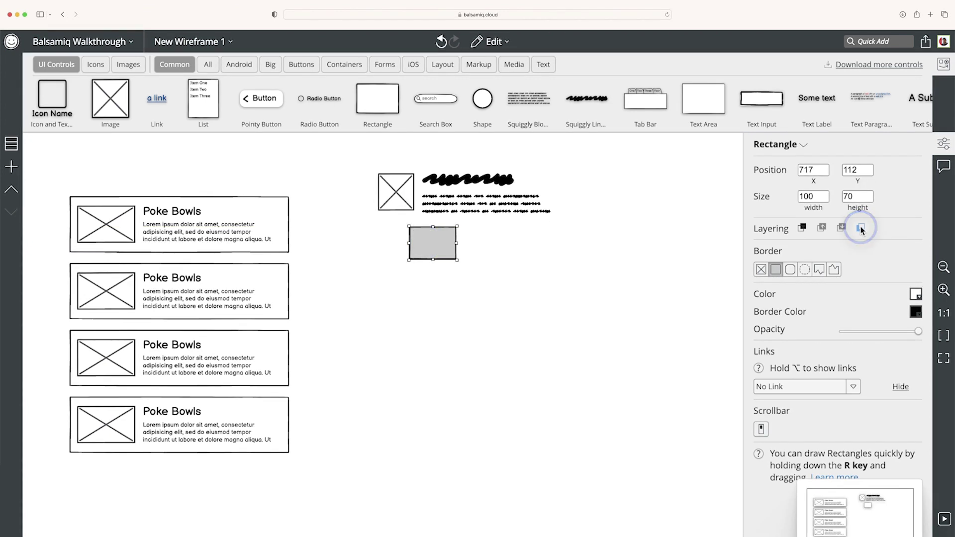
drag(432, 244, 312, 158)
drag(480, 208, 437, 242)
click(455, 187)
click(505, 213)
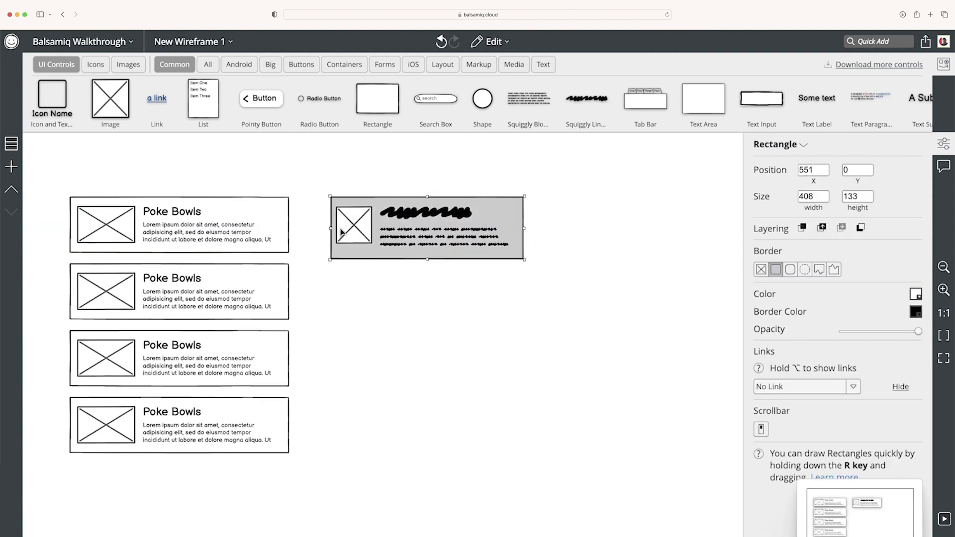
drag(337, 230, 330, 230)
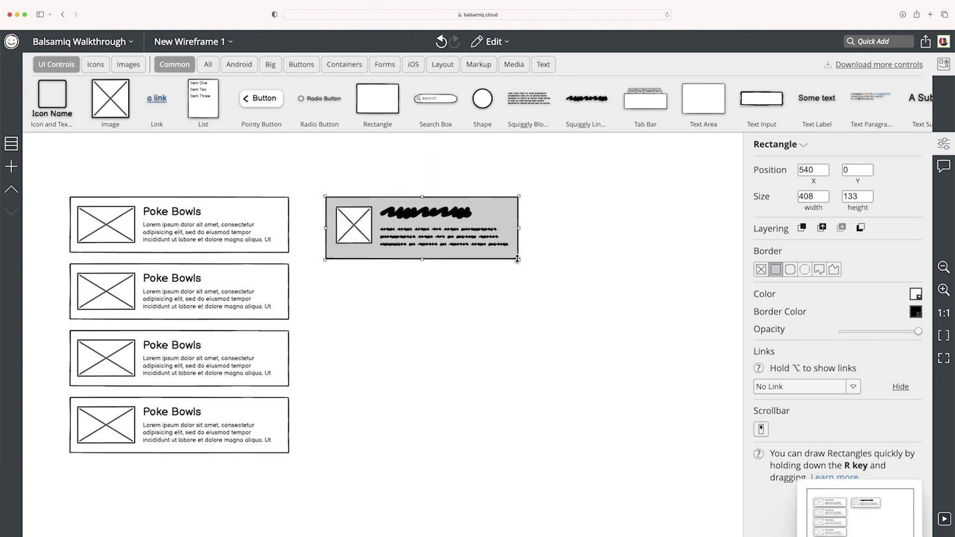
drag(517, 259, 520, 254)
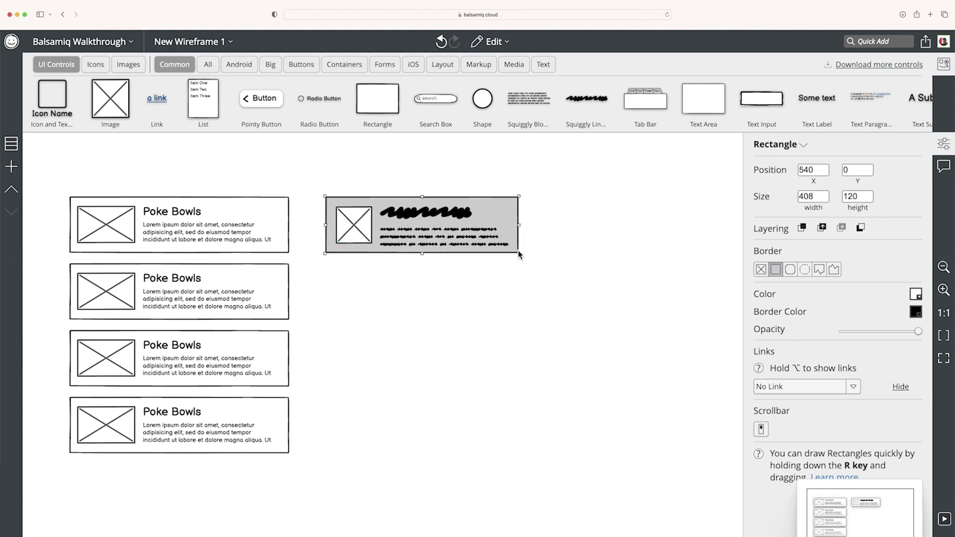
click(473, 313)
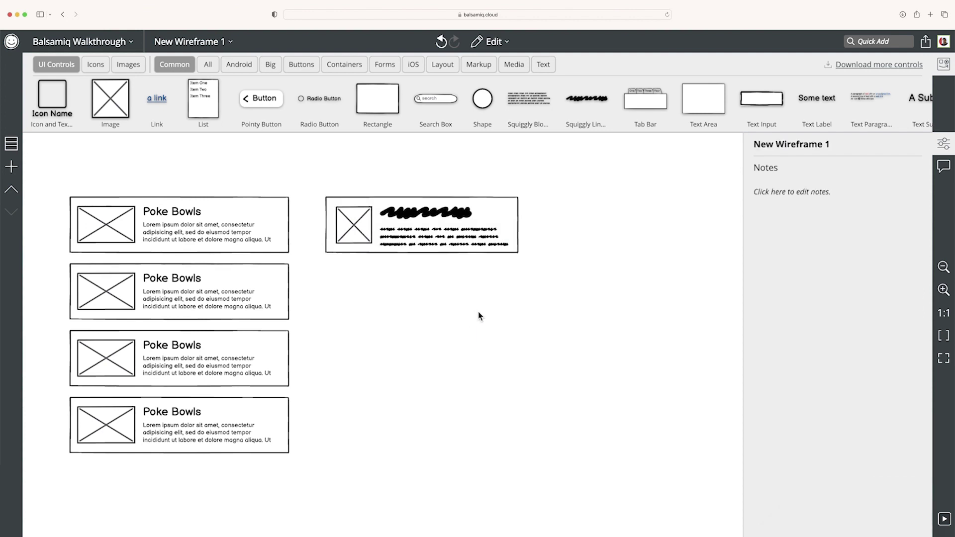
- Draw a new rectangle box below the squiggly card
scroll(479, 316, right, 2)
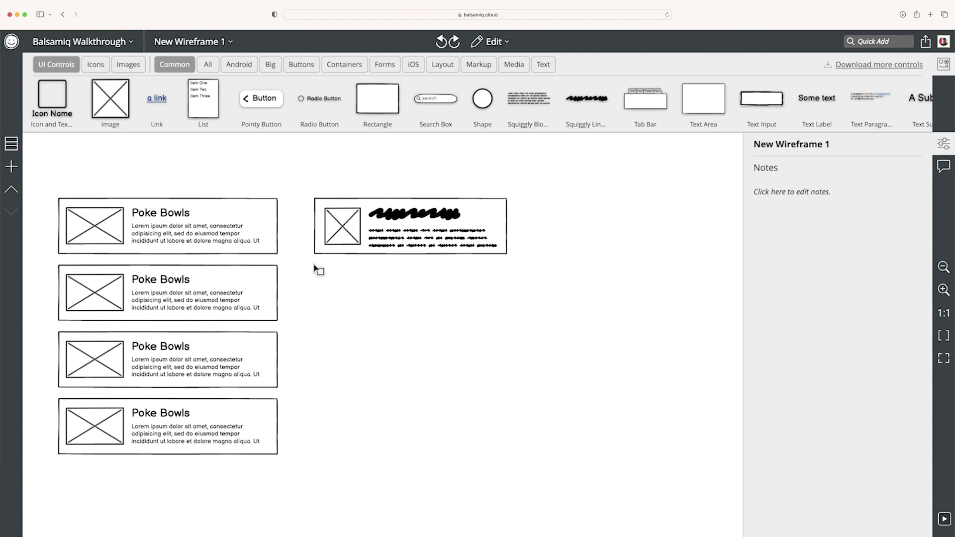
key(r)
drag(317, 268, 506, 325)
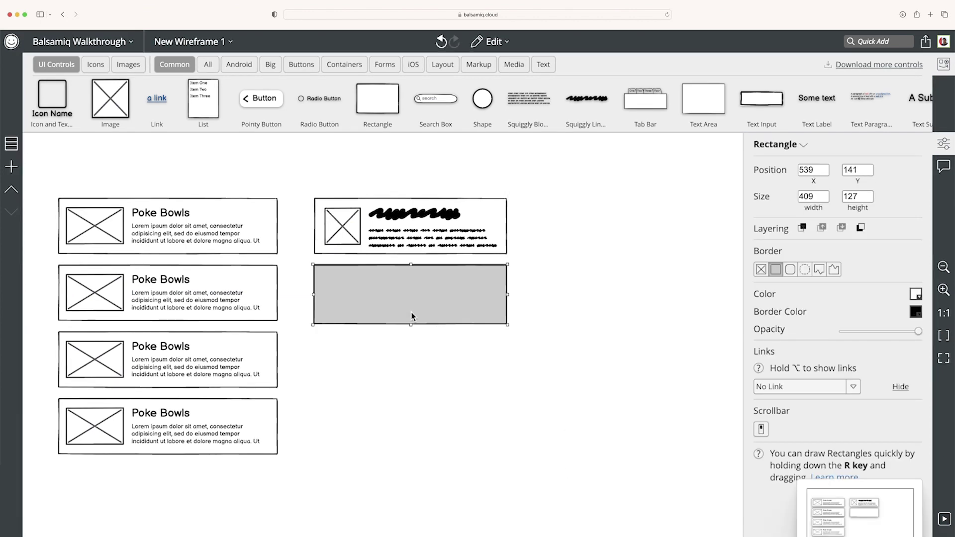
- Add a squiggly text block, a squiggly headline above it, and a small square at the box's left
key(t)
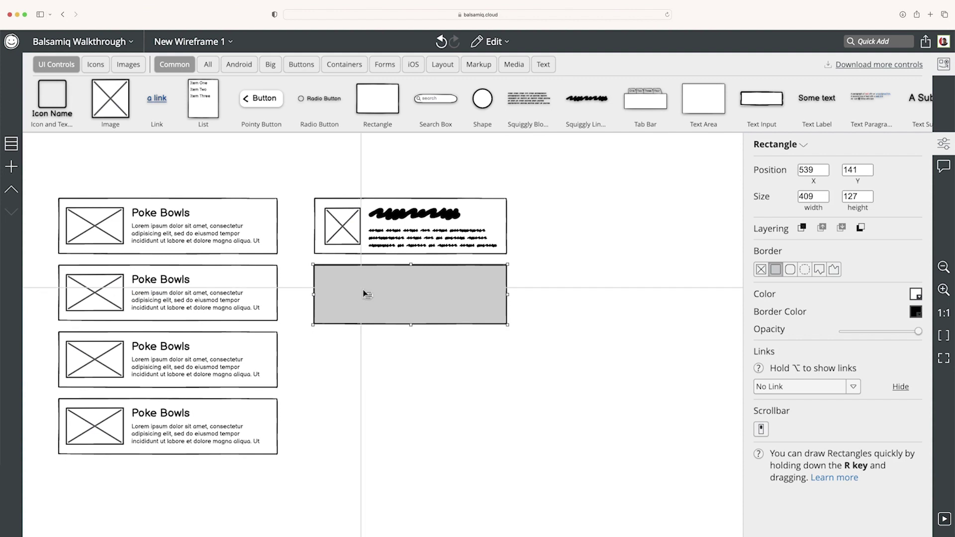
drag(379, 291, 491, 318)
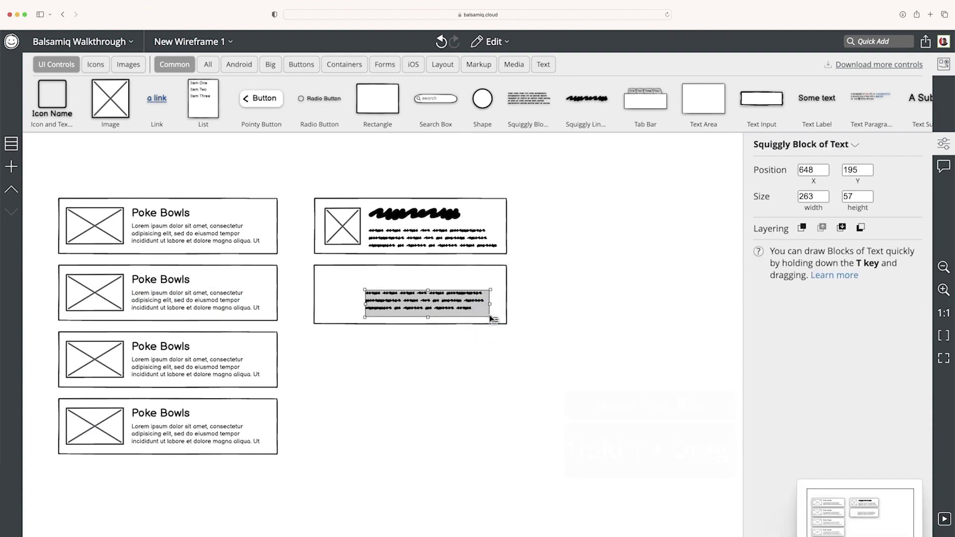
key(y)
drag(366, 274, 479, 287)
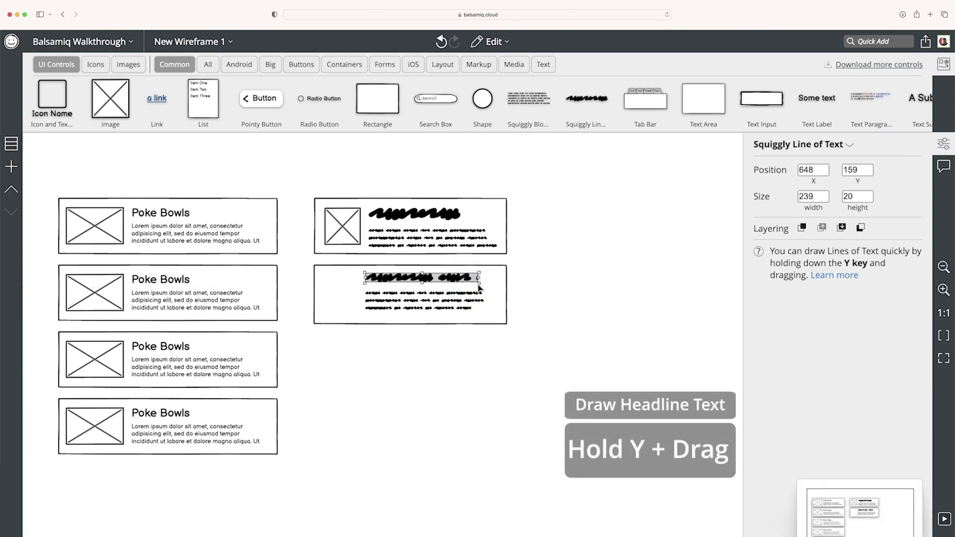
key(Escape)
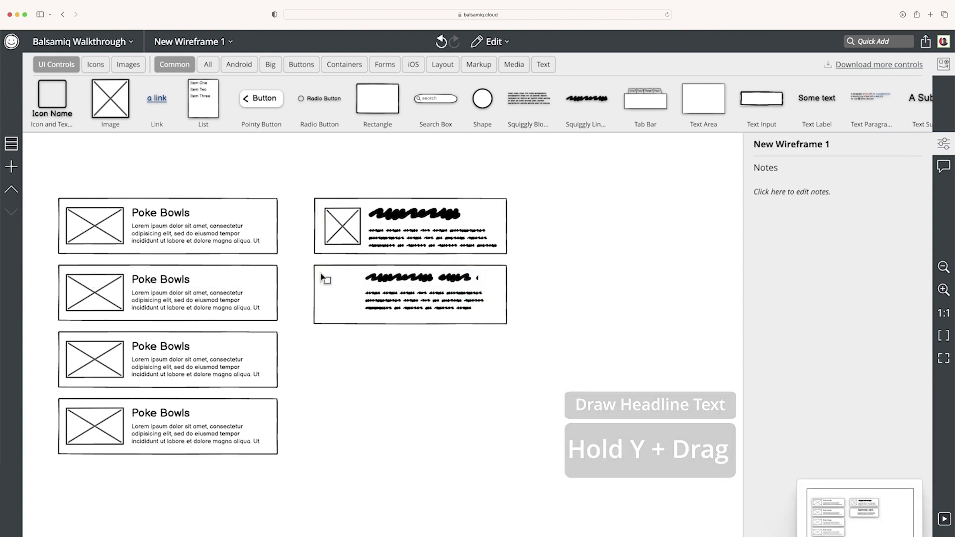
drag(322, 275, 359, 314)
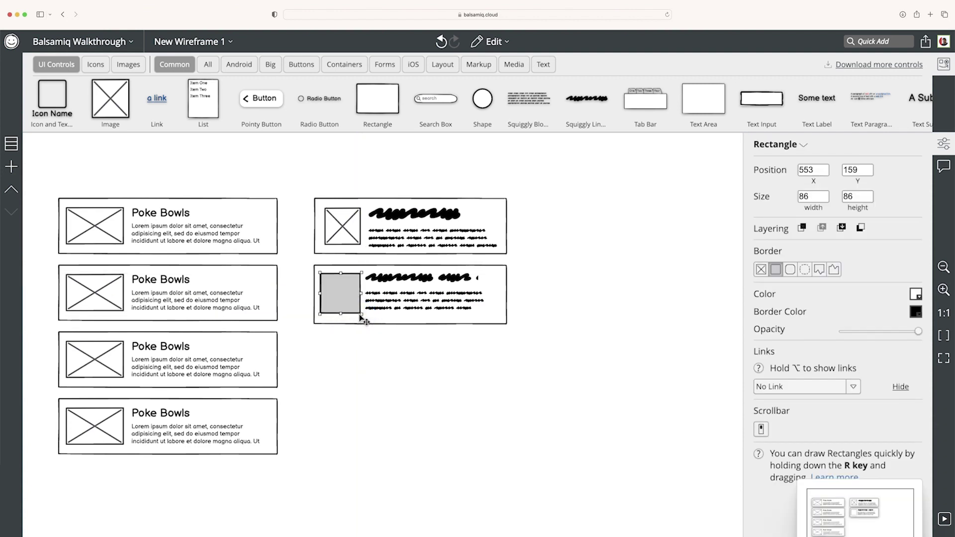
- Transform the lower card's small square into an Image placeholder with Edit > Transform To
click(501, 41)
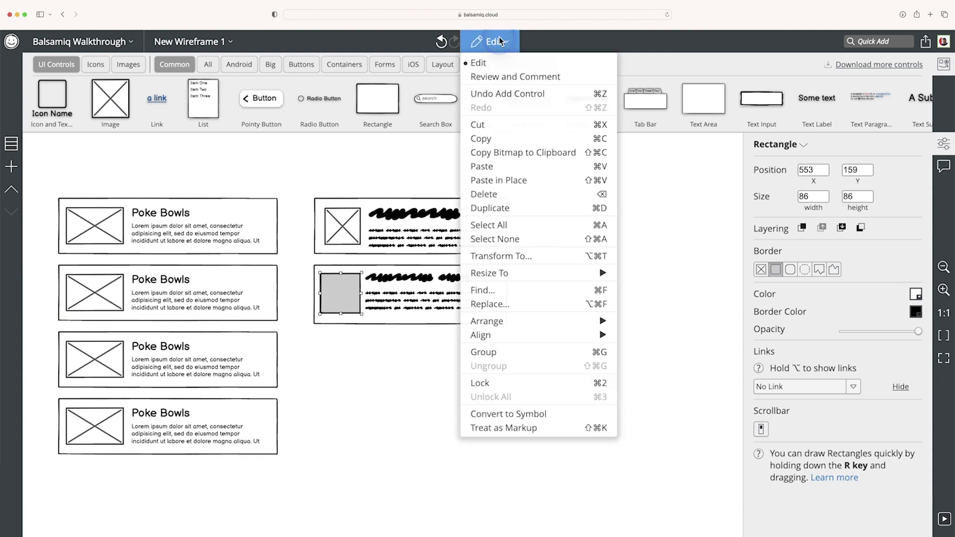
click(515, 256)
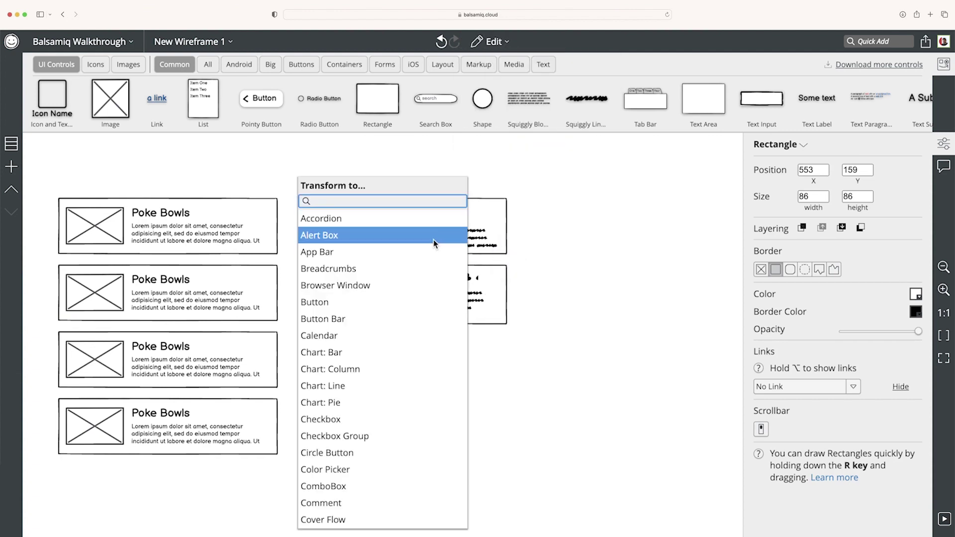
text(im)
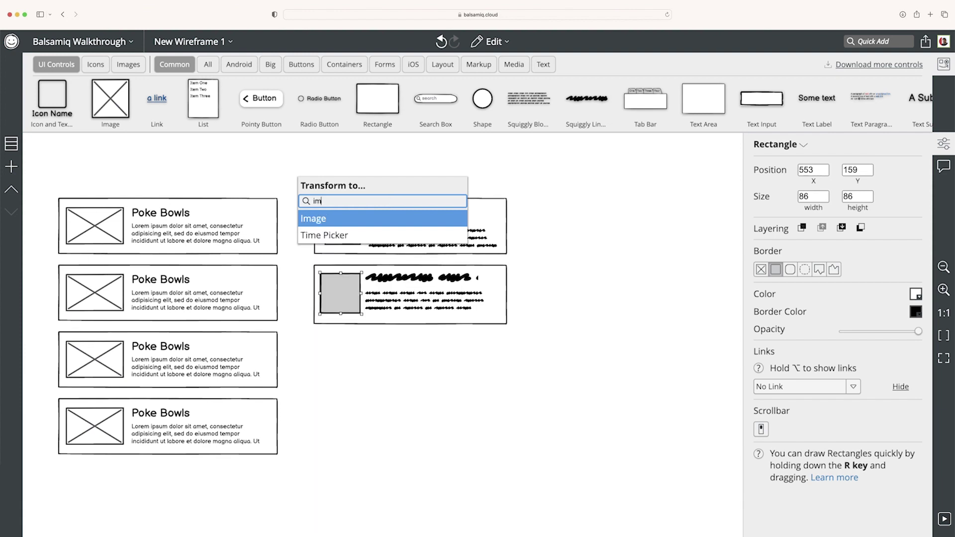
key(Return)
click(576, 330)
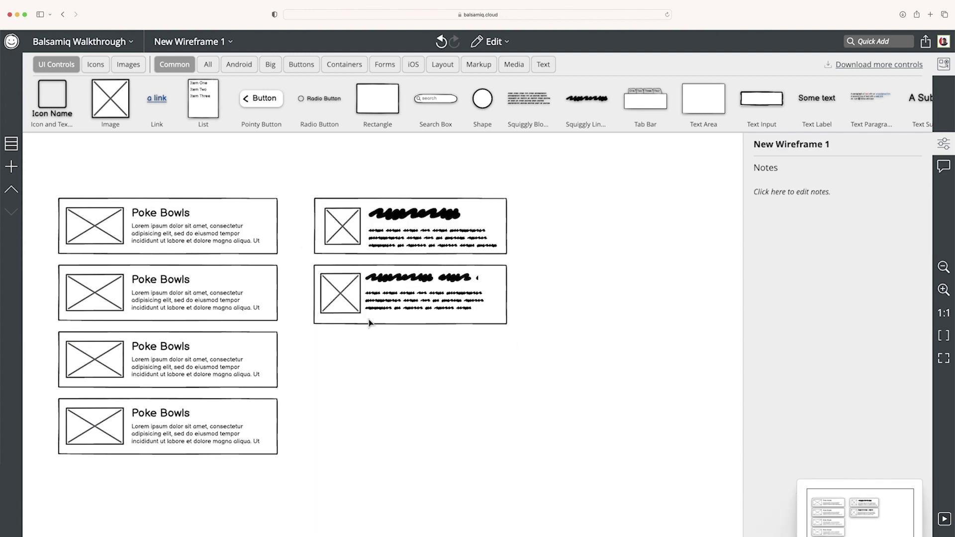
- Draw a square below the second squiggly card and transform it into an Image placeholder
key(r)
drag(319, 342, 377, 398)
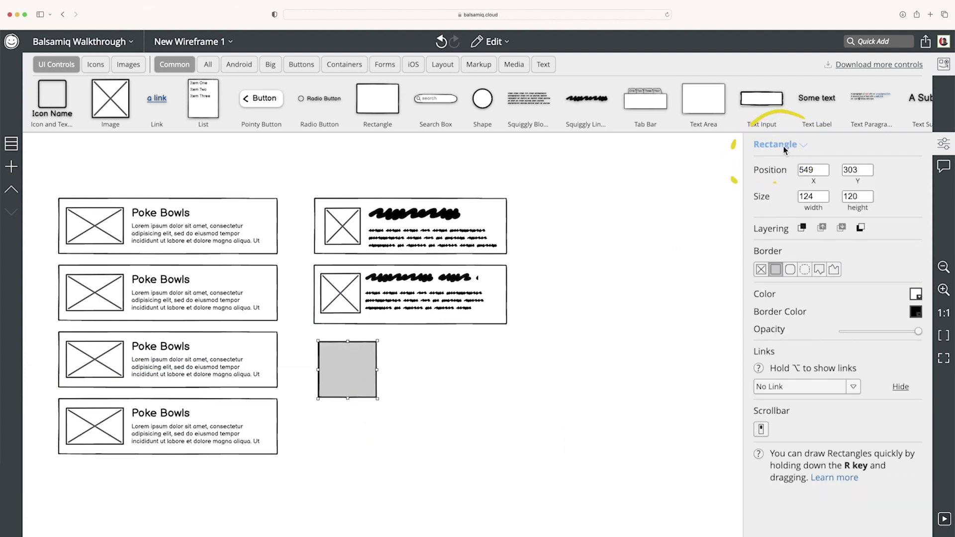
click(803, 145)
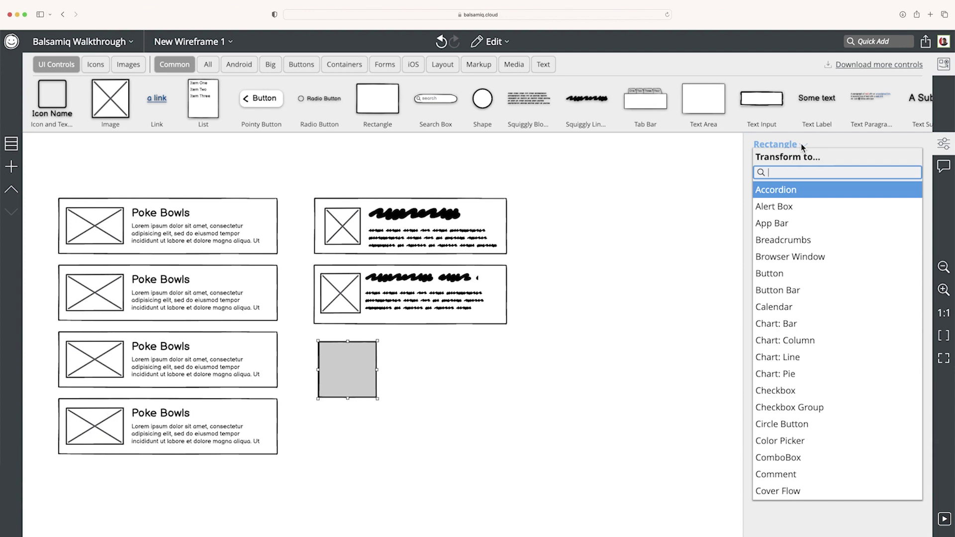
scroll(799, 358, down, 10)
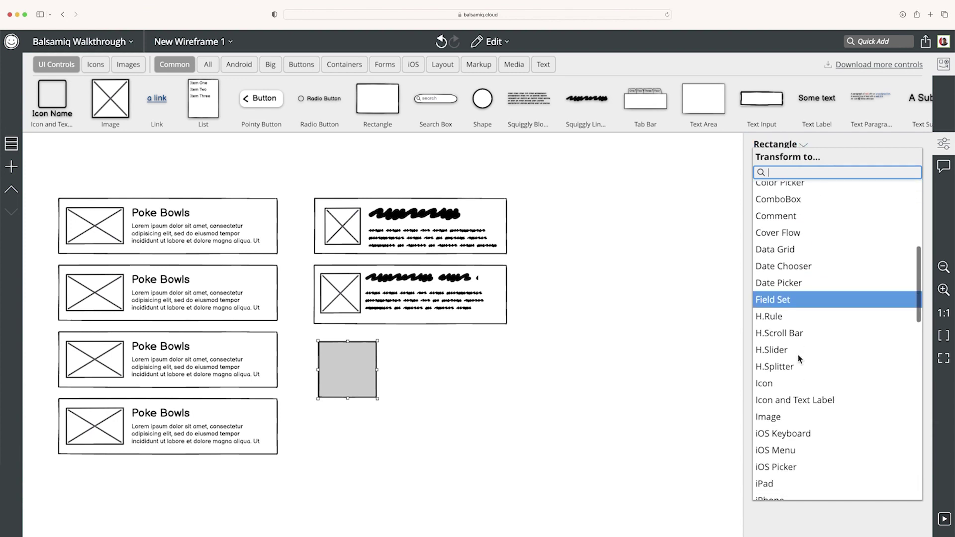
scroll(798, 358, down, 6)
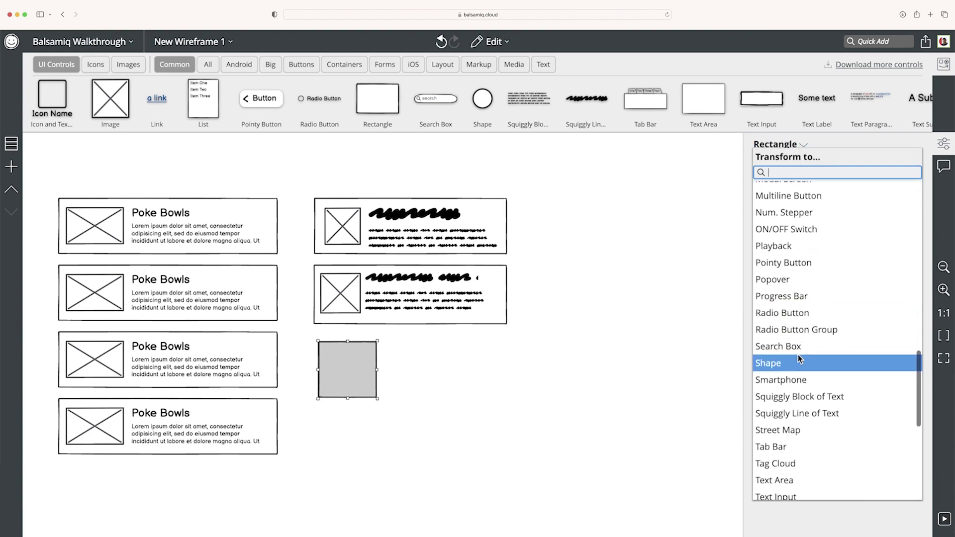
scroll(798, 354, up, 8)
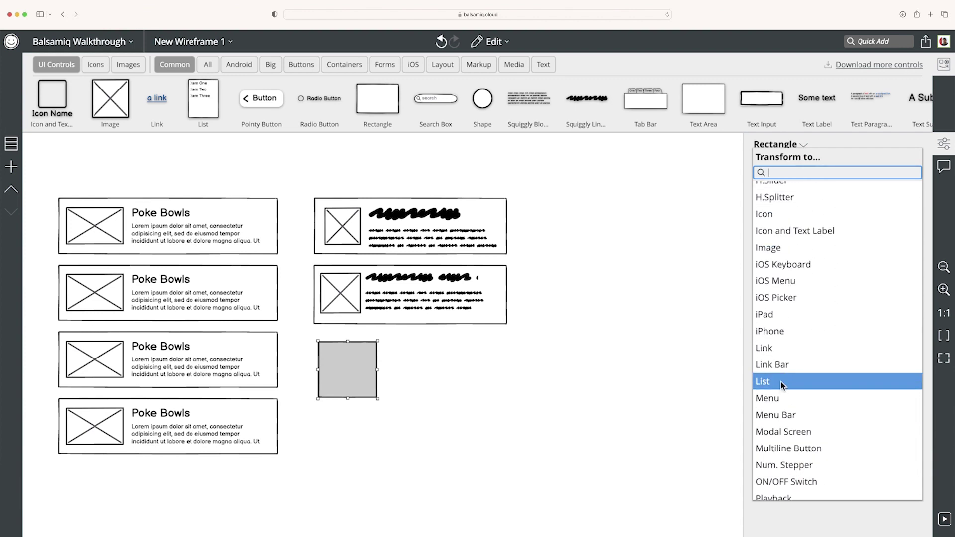
click(768, 247)
click(436, 401)
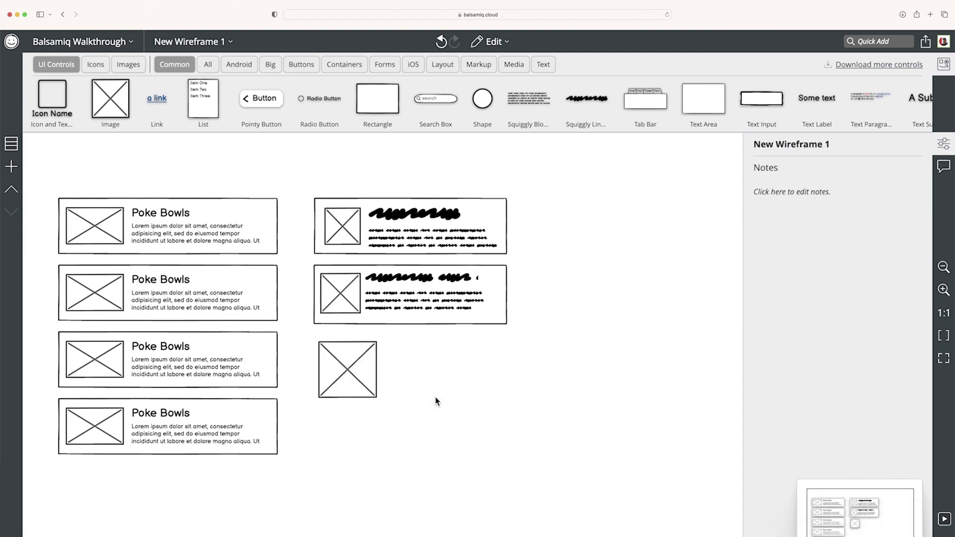
- Resize the standalone image placeholder to about 96 by 93
click(375, 372)
drag(376, 397, 362, 387)
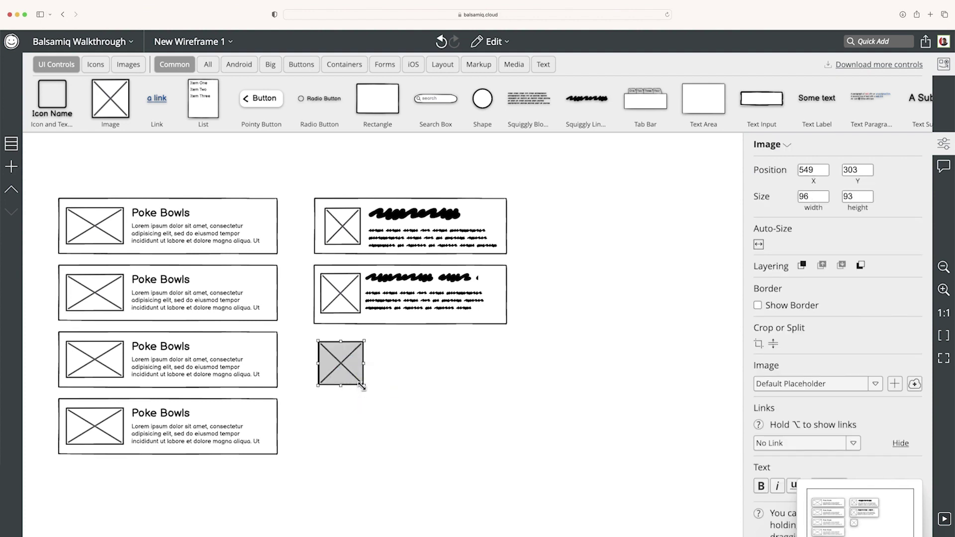
click(412, 385)
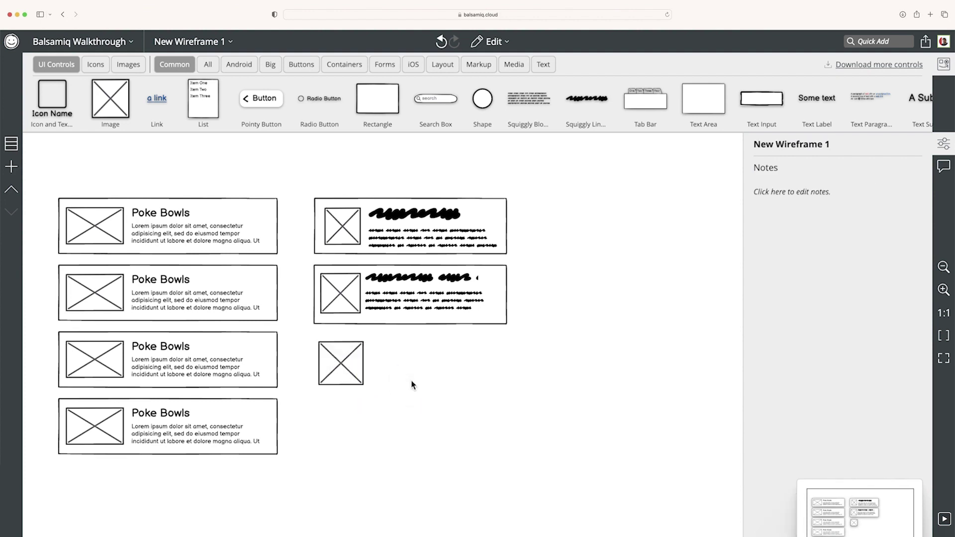